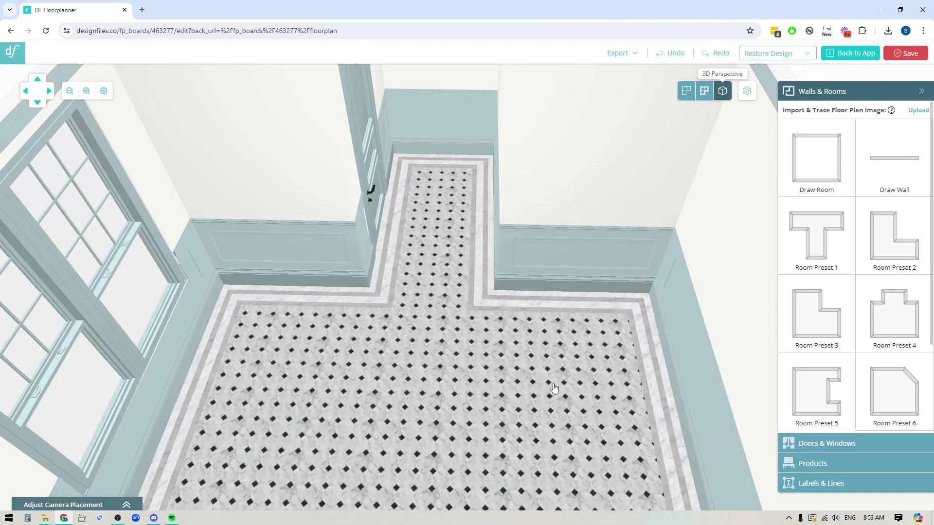
# Step: Examine the existing marble-bordered tile floor in 3D and its segment layout in the floor editor, leaving without saving
pyautogui.moveTo(555, 389)
pyautogui.mouseDown()
pyautogui.moveTo(520, 392)
pyautogui.moveTo(548, 380)
pyautogui.mouseUp()
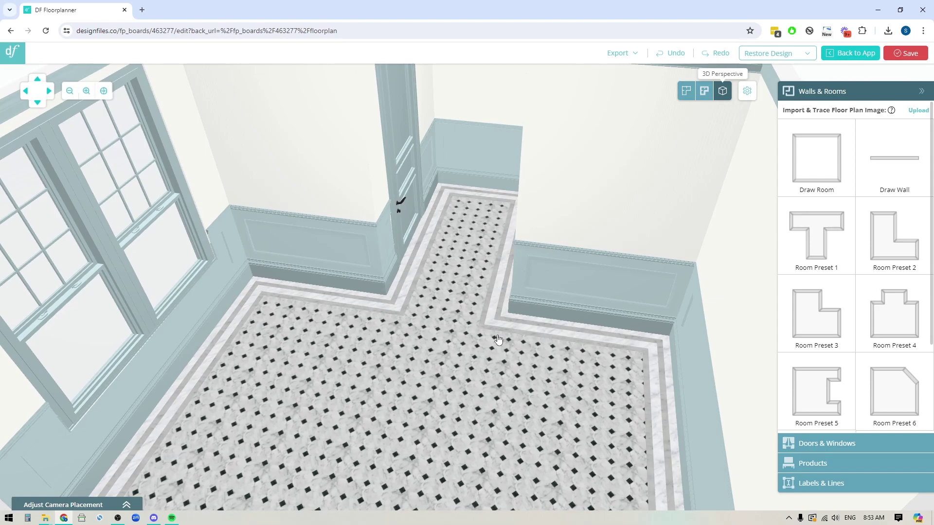
pyautogui.moveTo(324, 421); pyautogui.dragTo(351, 395)
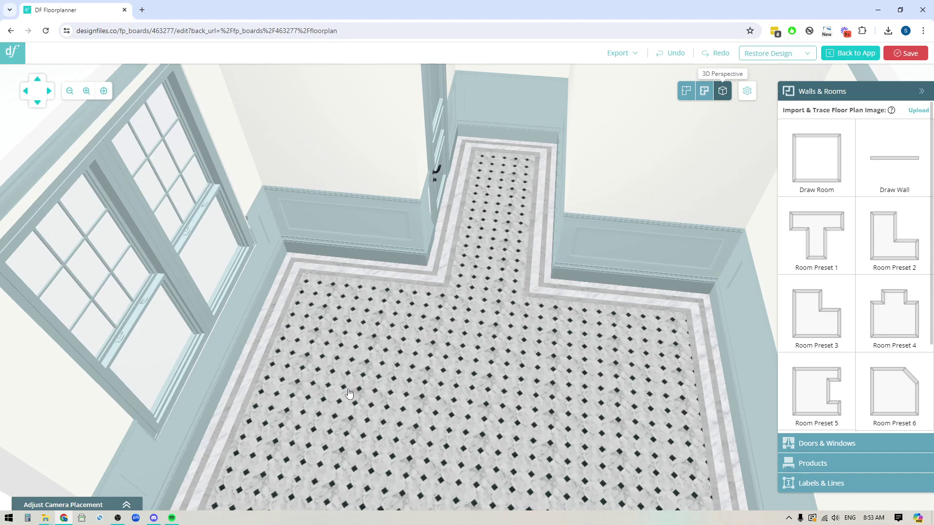
pyautogui.moveTo(419, 418); pyautogui.dragTo(441, 404)
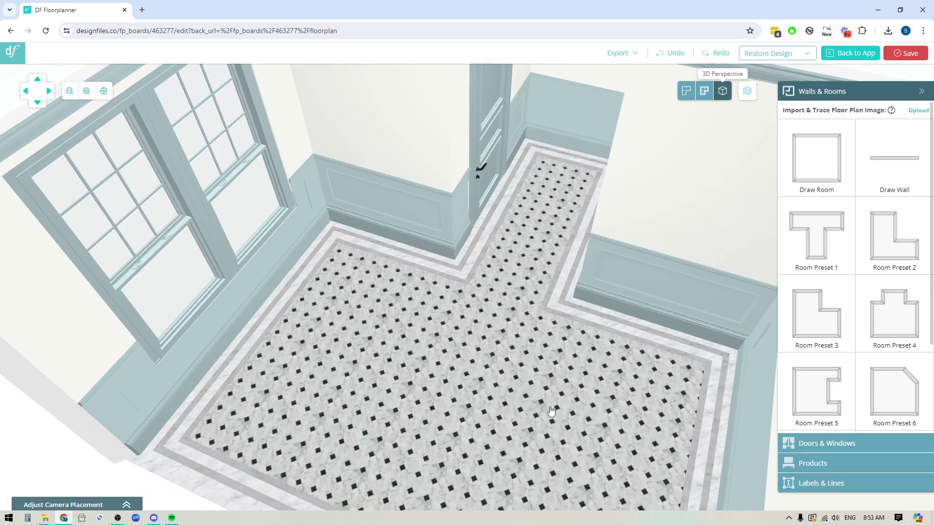
pyautogui.moveTo(387, 391)
pyautogui.mouseDown()
pyautogui.moveTo(374, 379)
pyautogui.moveTo(404, 389)
pyautogui.moveTo(396, 380)
pyautogui.mouseUp()
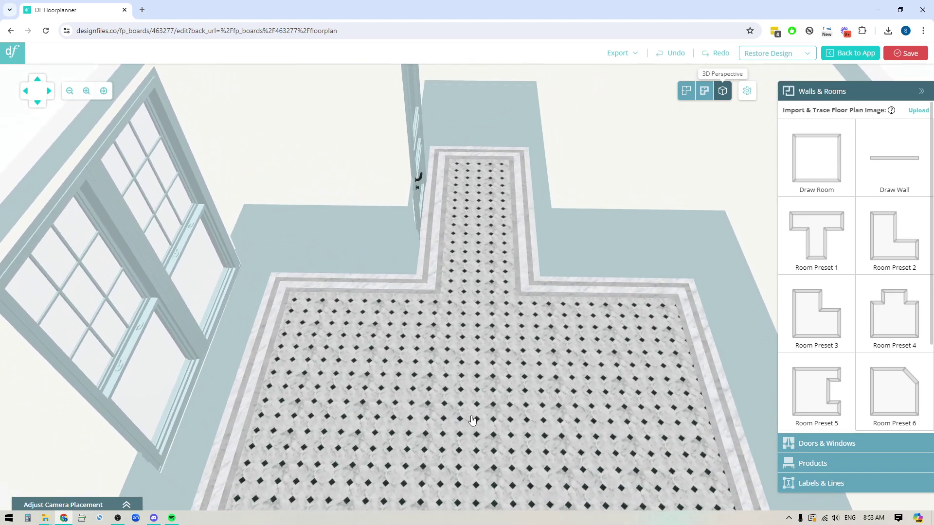
pyautogui.click(457, 364)
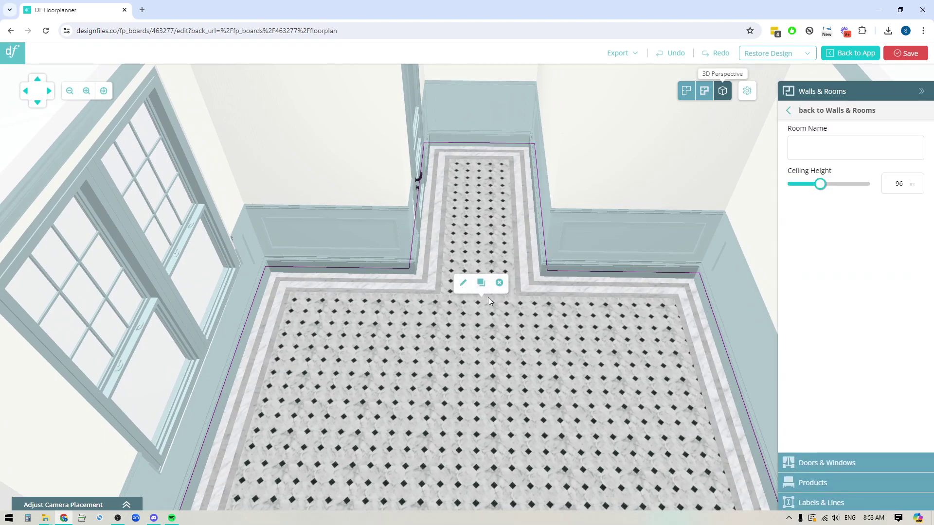
pyautogui.click(465, 283)
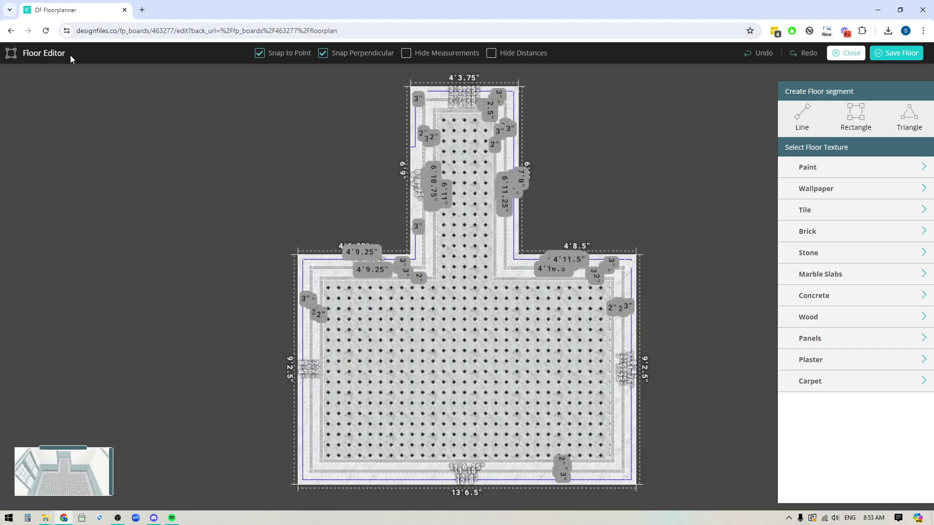
pyautogui.scroll(3, 358, 257)
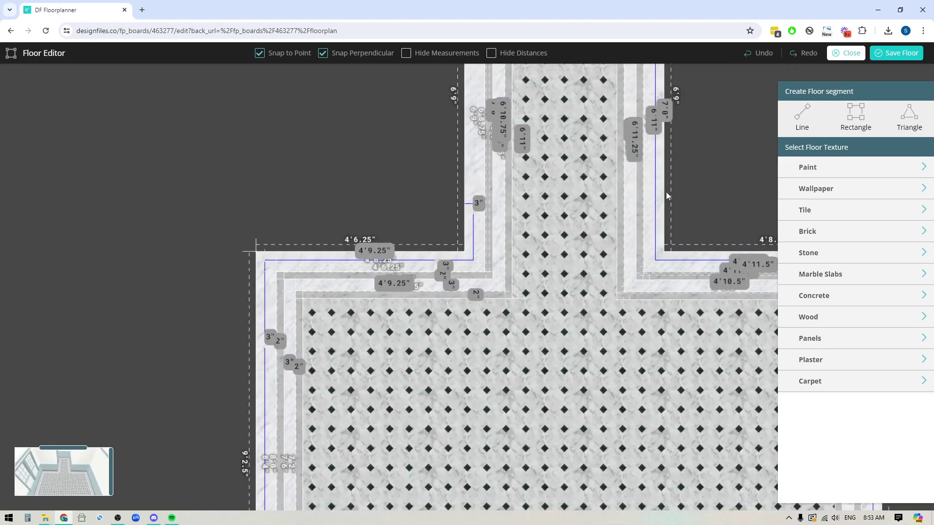
pyautogui.scroll(2, 643, 182)
pyautogui.scroll(-2, 520, 367)
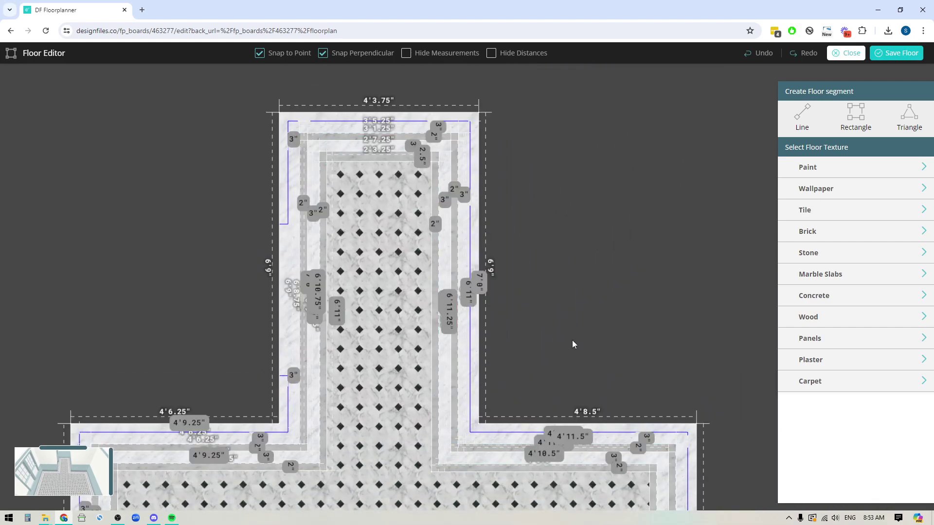
pyautogui.moveTo(572, 340); pyautogui.dragTo(544, 287)
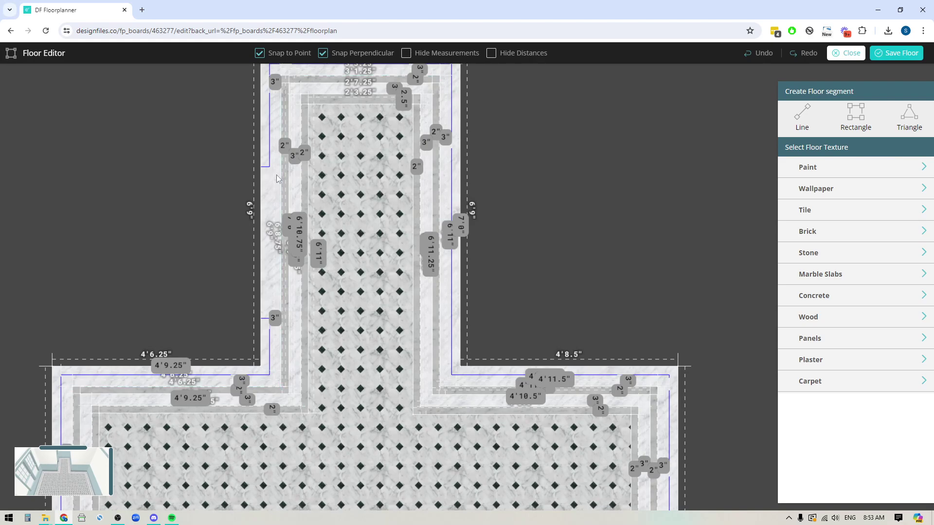
pyautogui.scroll(-2, 564, 228)
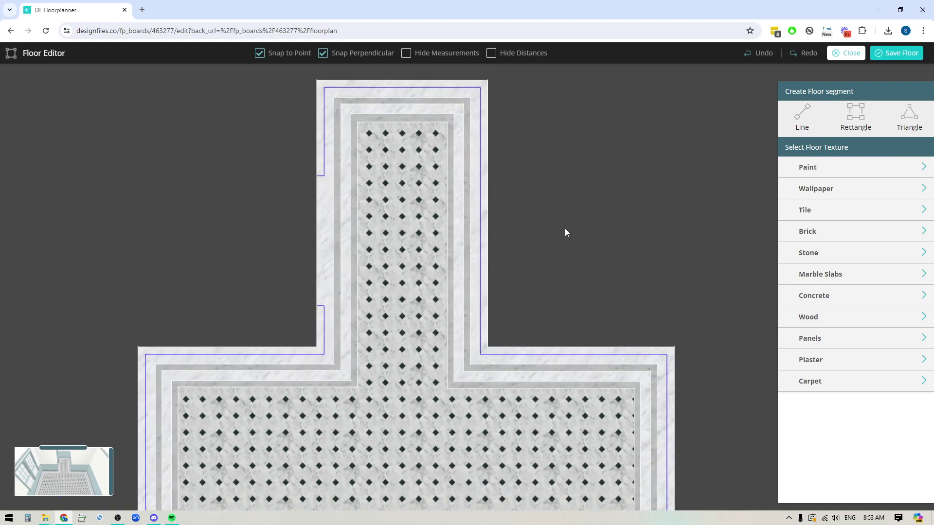
pyautogui.scroll(2, 565, 229)
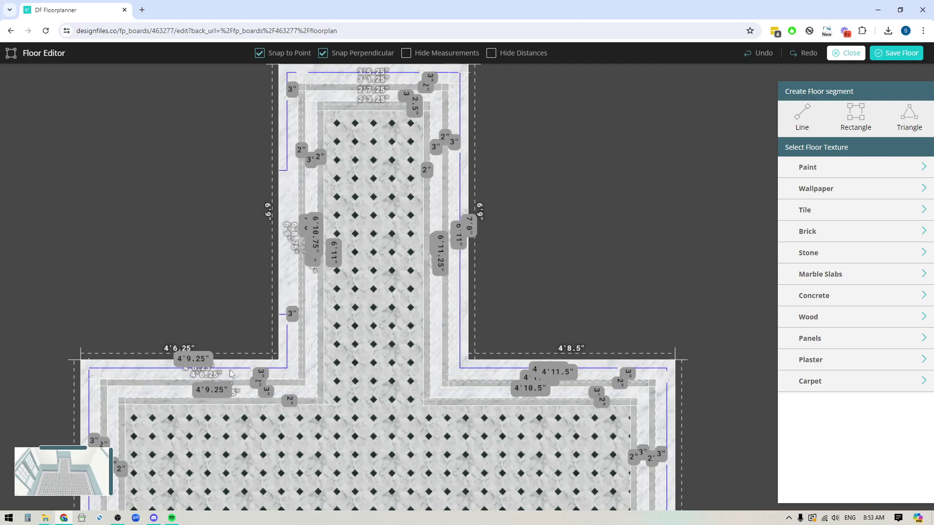
pyautogui.click(849, 53)
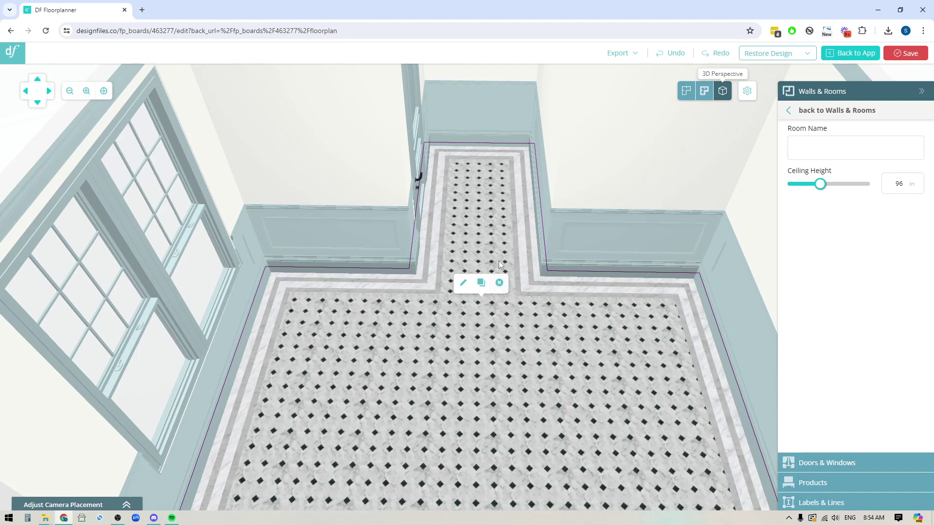
# Step: Remove the room's existing custom floor design and reopen the plain wood floor for editing
pyautogui.click(499, 286)
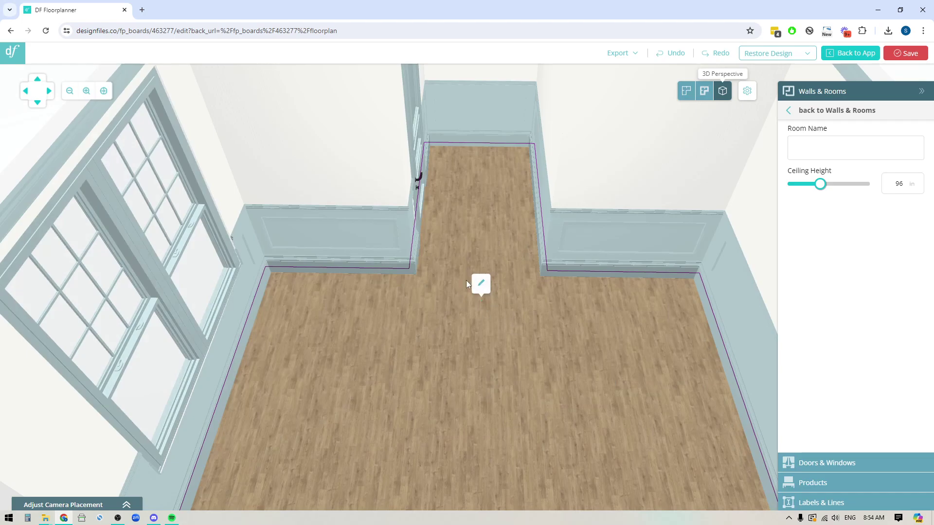
pyautogui.click(480, 287)
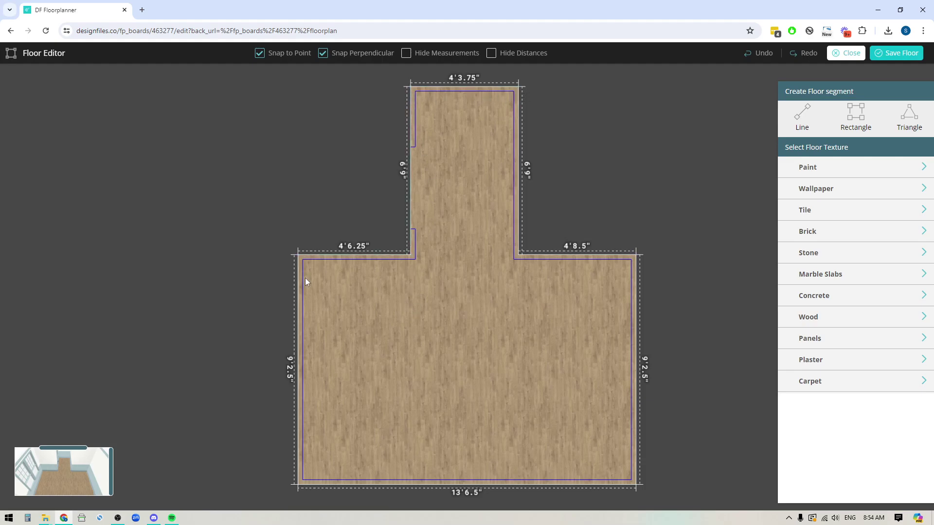
# Step: Outline a closed inner floor segment following the room's shape, about 3'5.25" wide at the neck and 12'4.25" by 8' in the main area
pyautogui.click(804, 127)
pyautogui.click(508, 97)
pyautogui.click(422, 99)
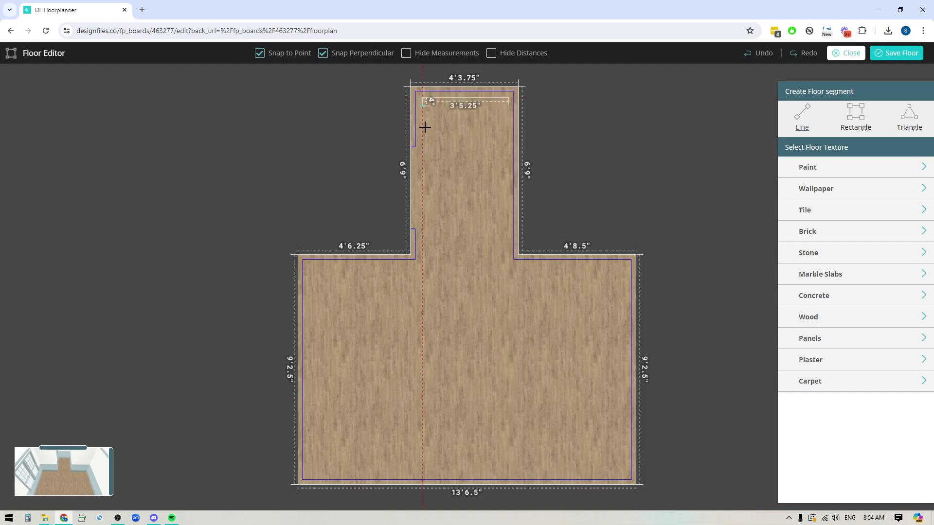
pyautogui.click(422, 270)
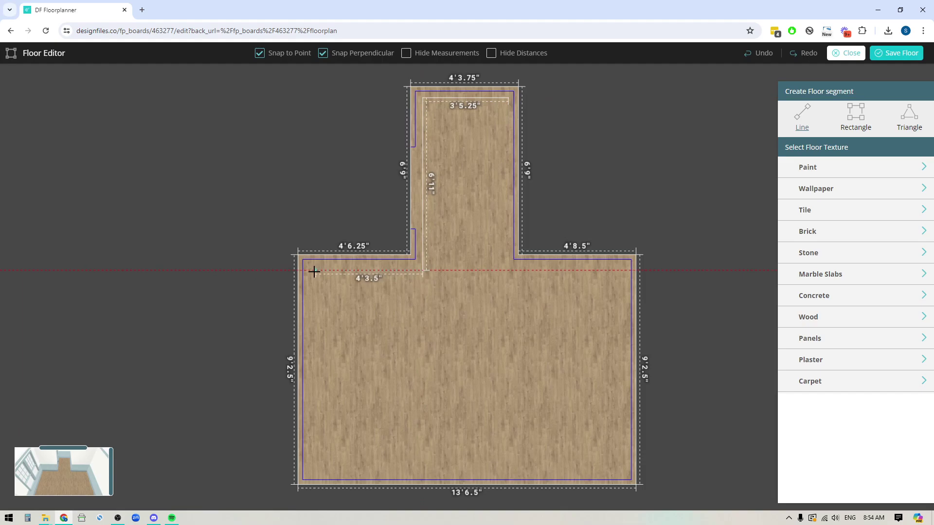
pyautogui.click(312, 271)
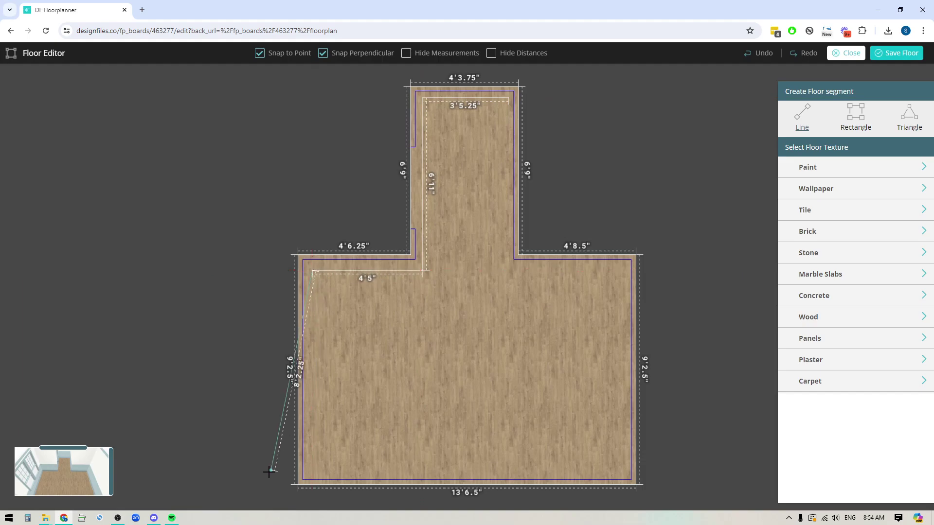
pyautogui.click(311, 470)
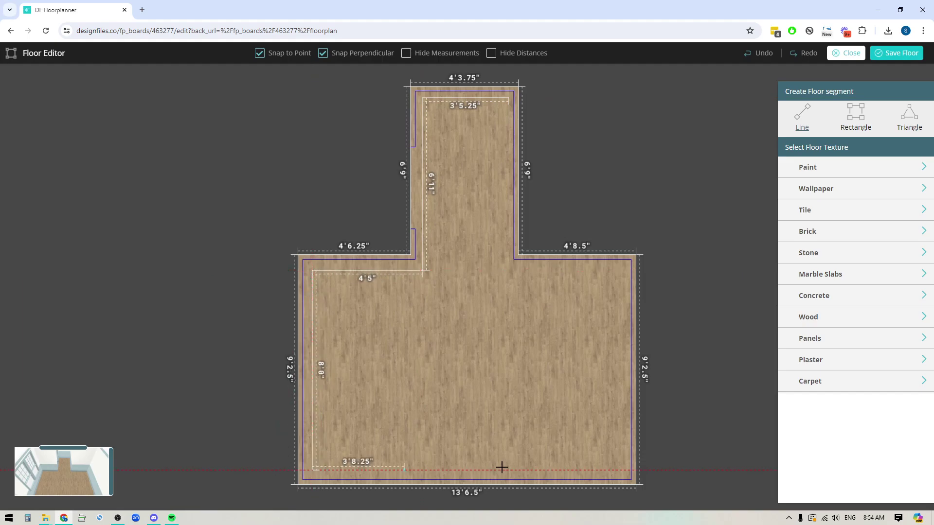
pyautogui.click(620, 470)
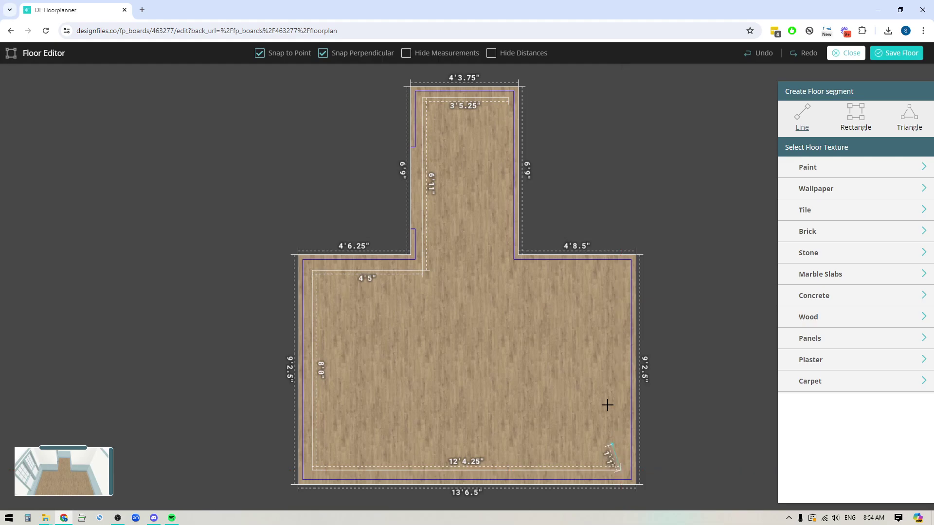
pyautogui.click(621, 271)
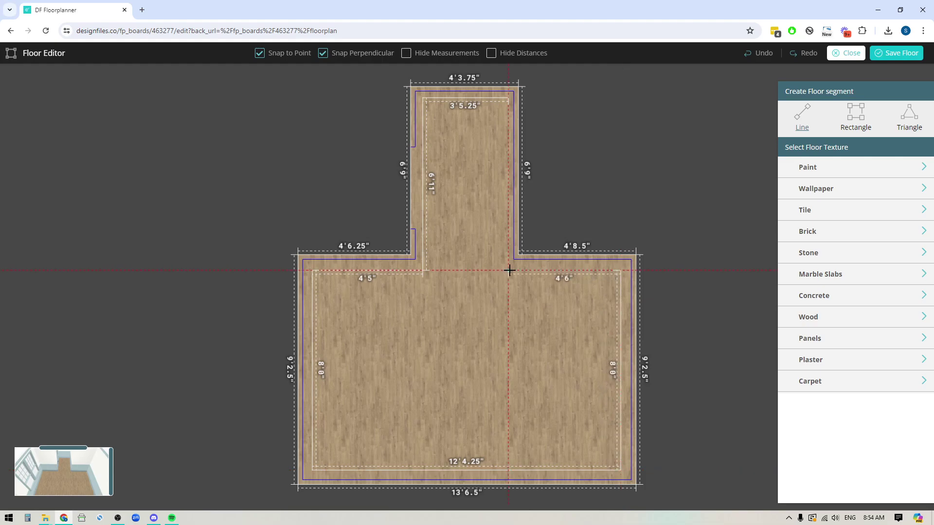
pyautogui.click(508, 270)
pyautogui.click(508, 99)
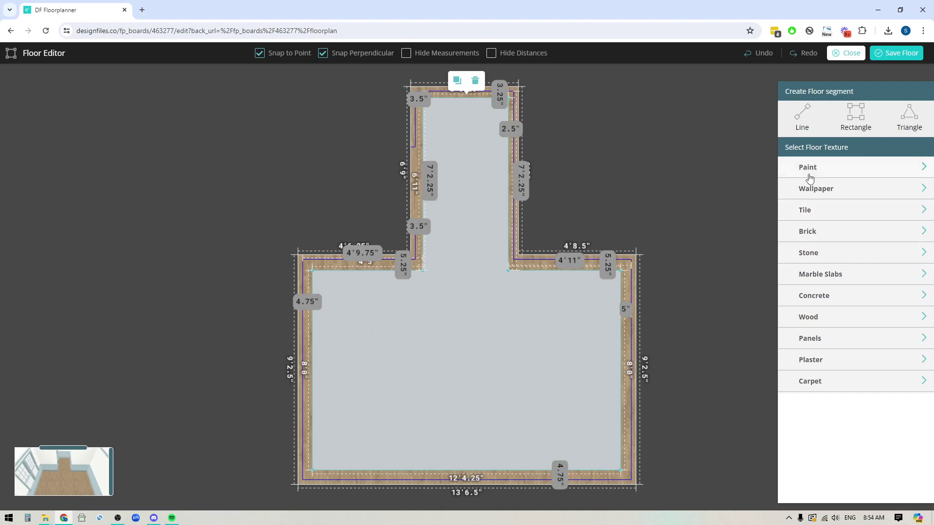
# Step: Apply the white marble texture "Slab marble veined Carrara white texture seamless 02628" to the outer border around the inner segment
pyautogui.click(812, 276)
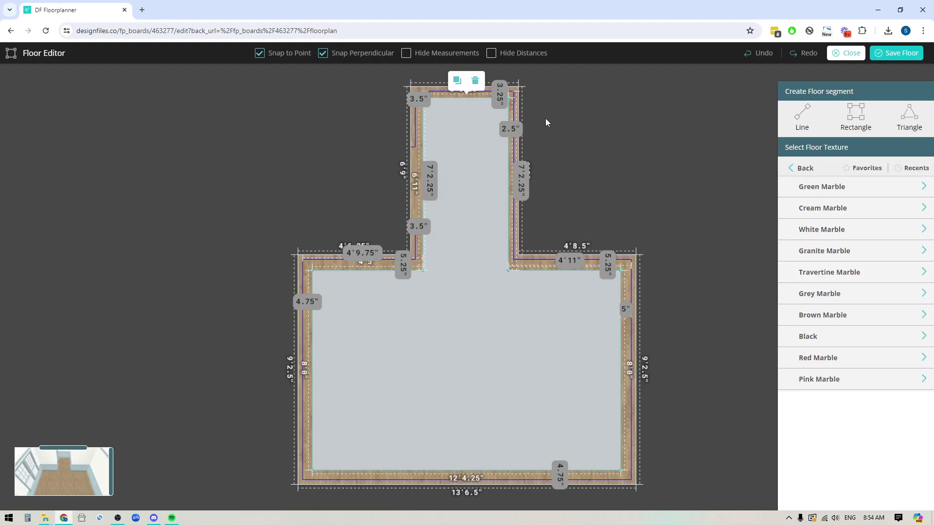
pyautogui.click(820, 235)
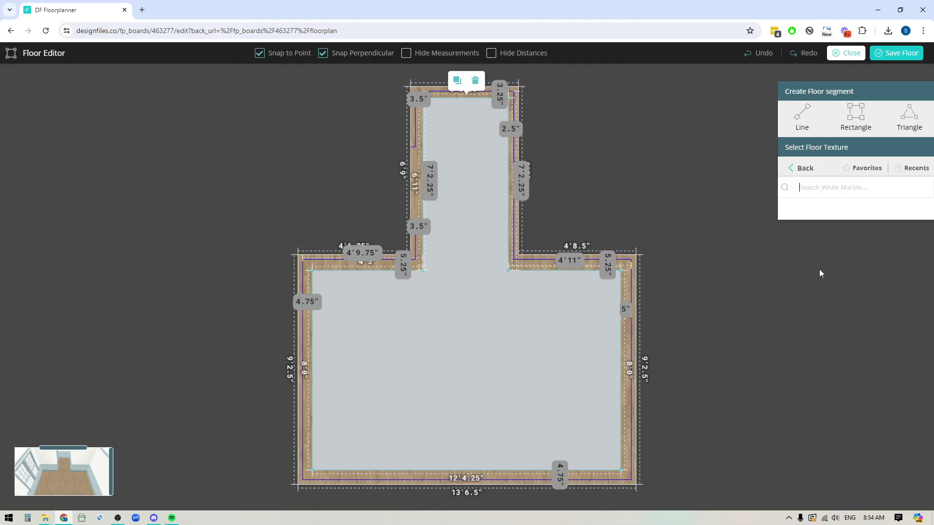
pyautogui.click(906, 327)
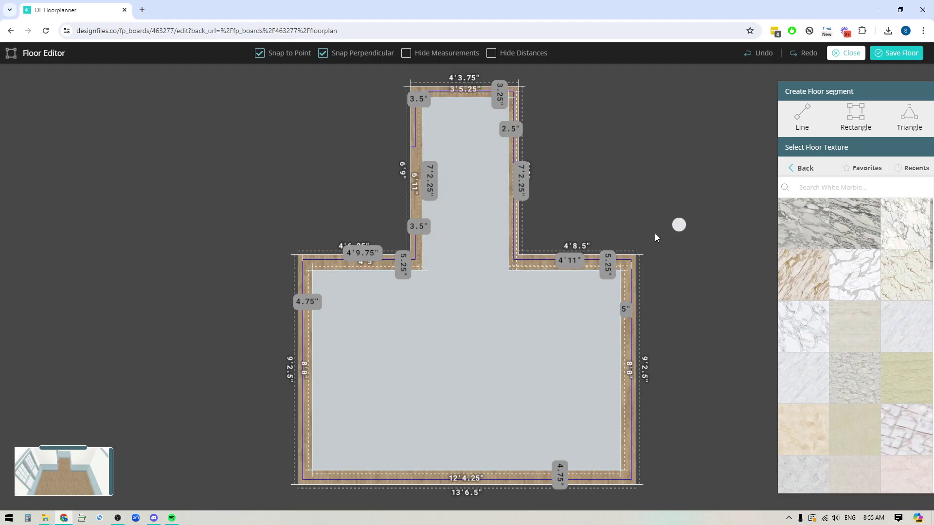
pyautogui.click(533, 273)
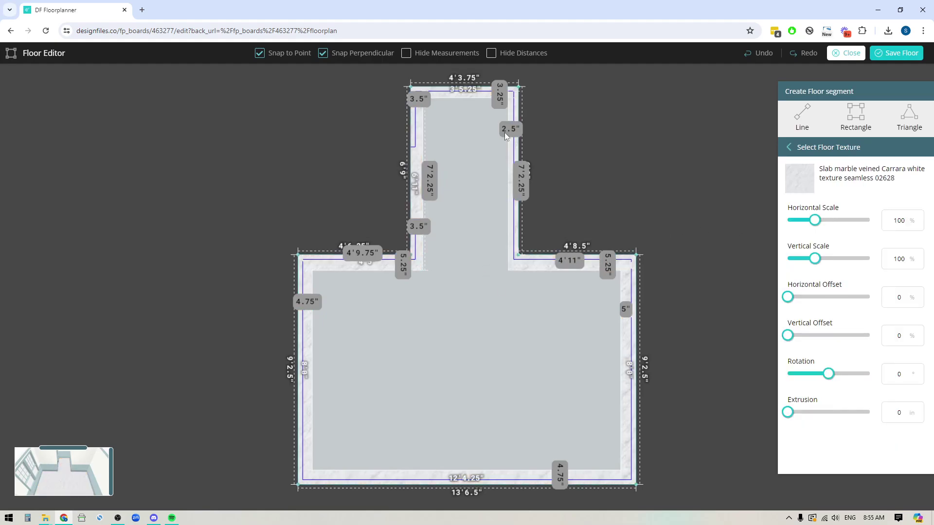
# Step: Set the border distances on the narrow neck's left, top and right sides to 3" each
pyautogui.scroll(2, 380, 278)
pyautogui.scroll(1, 424, 264)
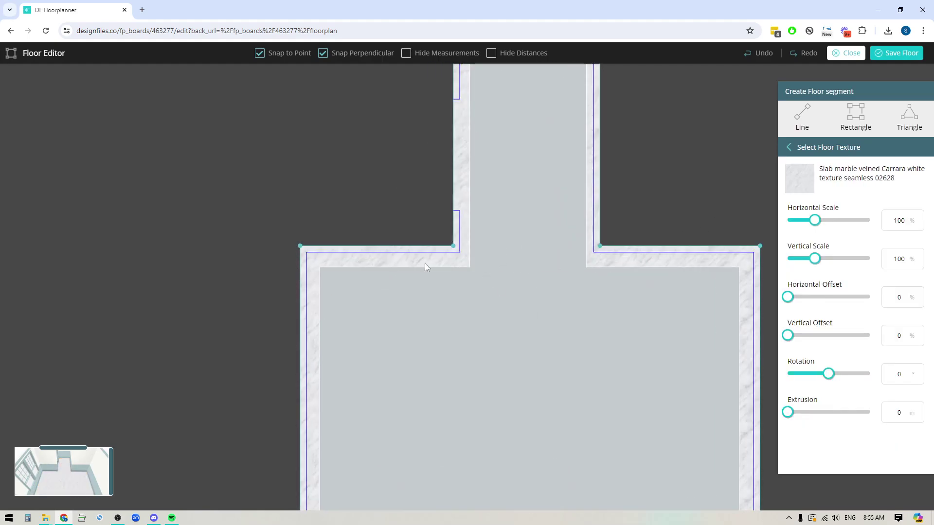
pyautogui.moveTo(665, 154); pyautogui.dragTo(602, 292)
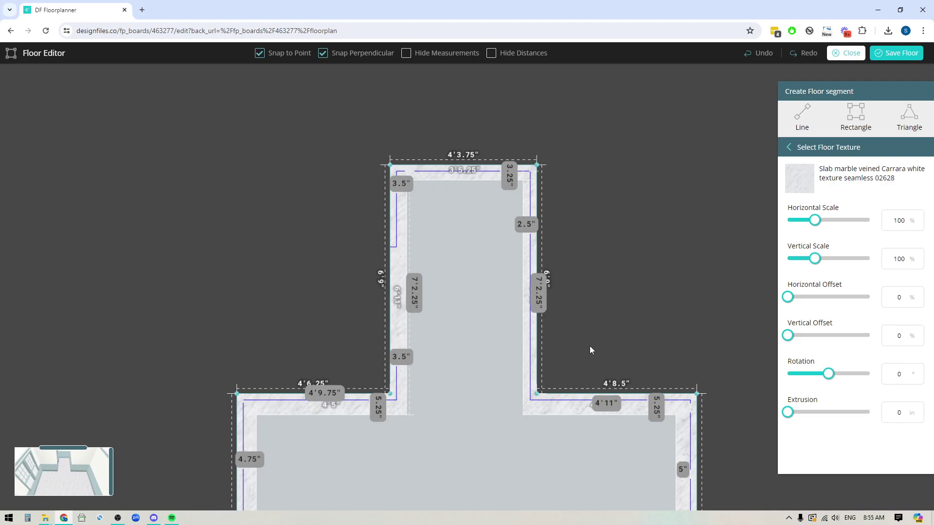
pyautogui.click(400, 185)
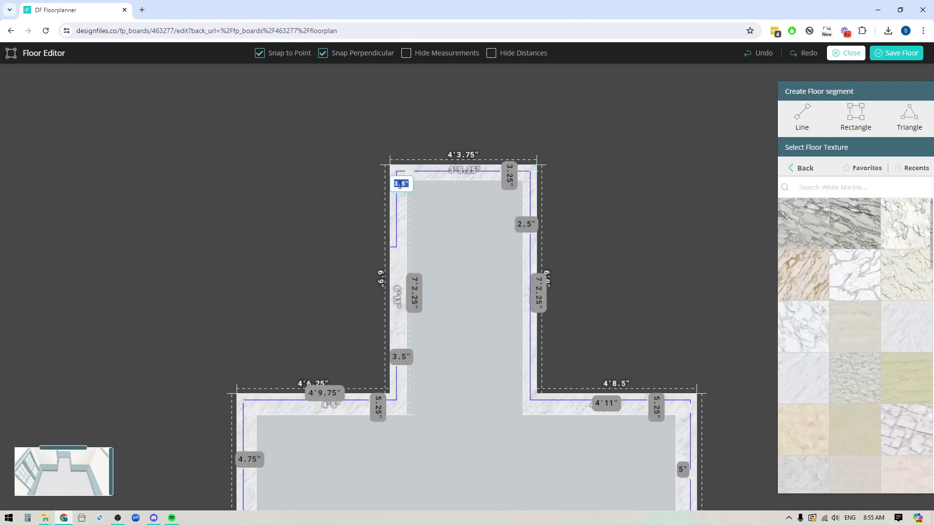
pyautogui.write('3')
pyautogui.press('Return')
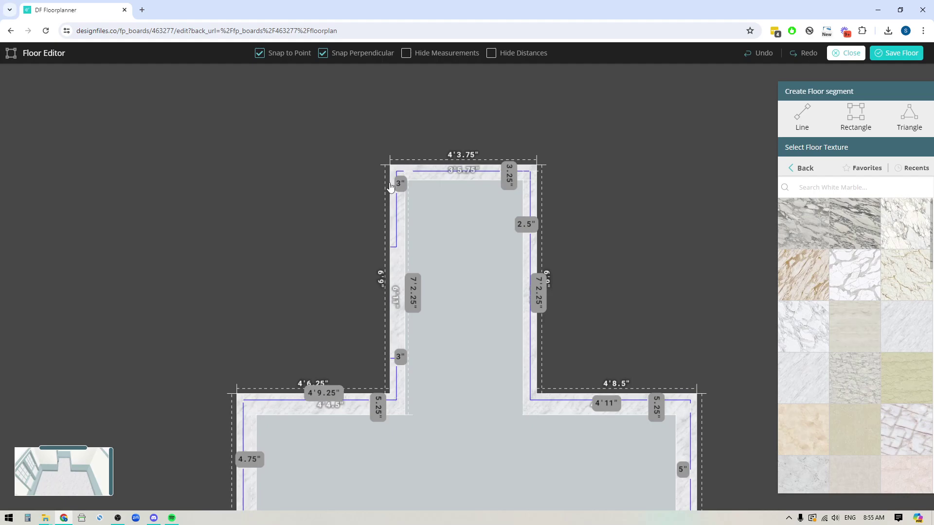
pyautogui.click(510, 176)
pyautogui.write('3')
pyautogui.press('Return')
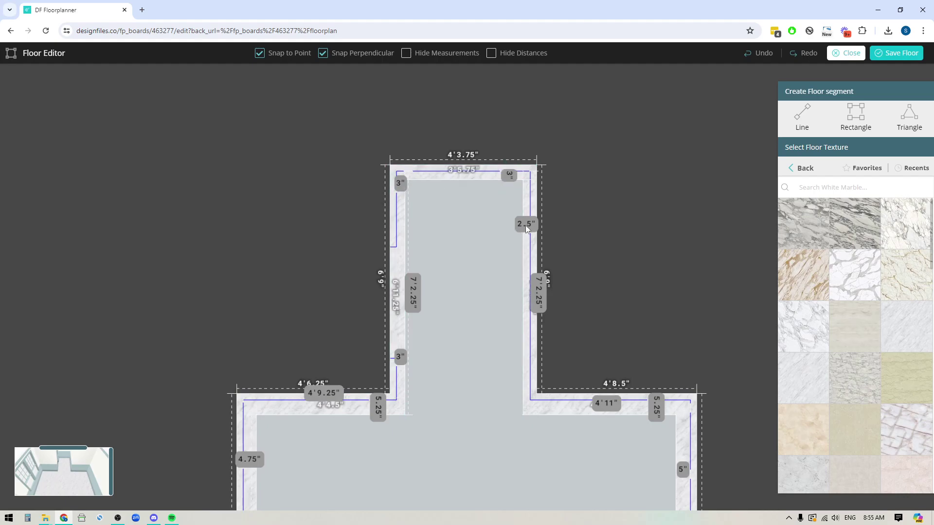
pyautogui.write('3')
pyautogui.press('Return')
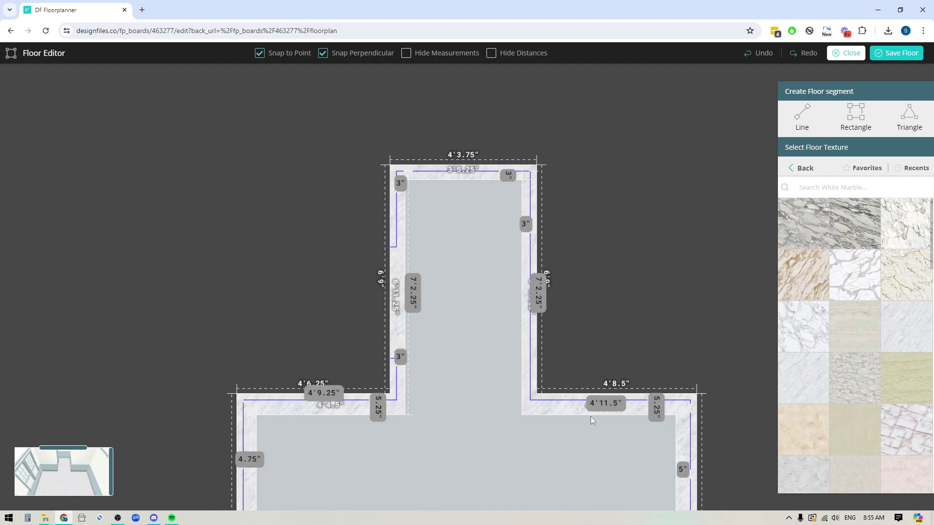
# Step: Set the border distances along the main area's upper right edge and its right side to 3" each
pyautogui.click(656, 408)
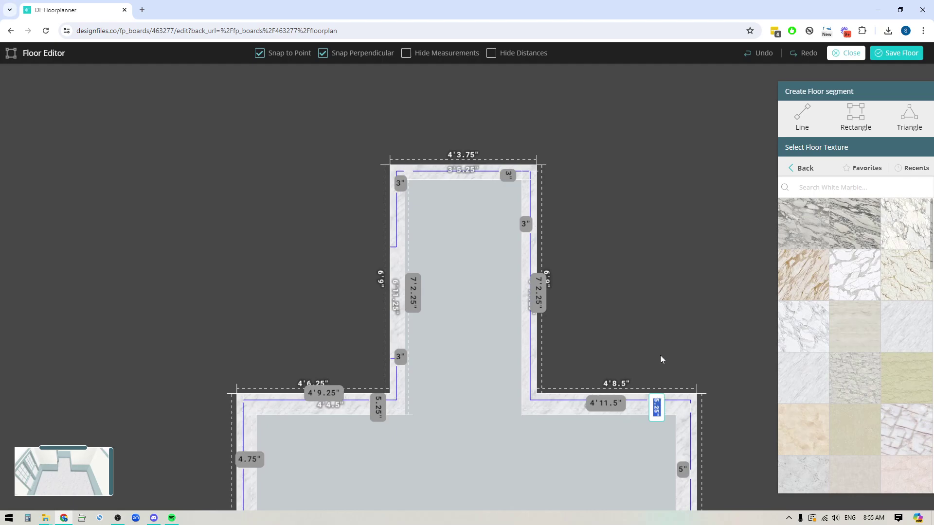
pyautogui.press('Escape')
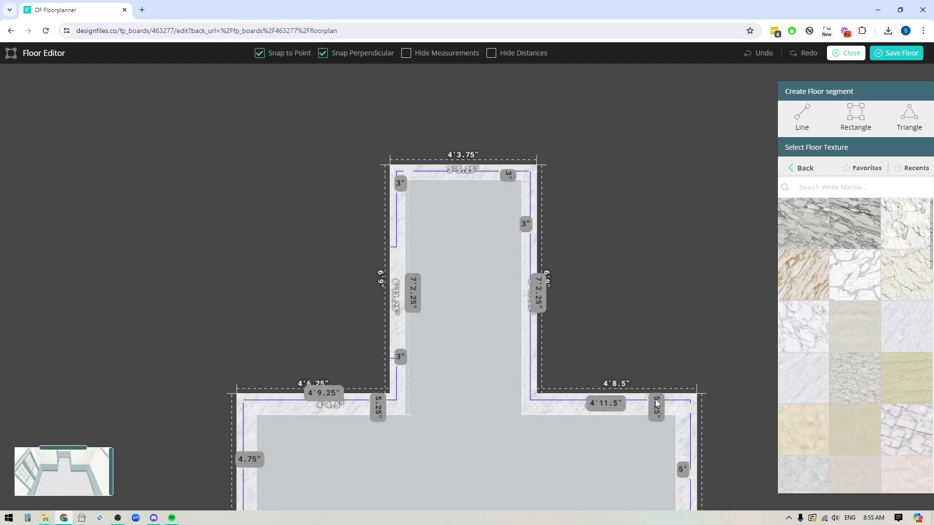
pyautogui.click(656, 411)
pyautogui.write('3')
pyautogui.press('Return')
pyautogui.moveTo(660, 311); pyautogui.dragTo(623, 167)
pyautogui.click(645, 321)
pyautogui.write('3')
pyautogui.press('Return')
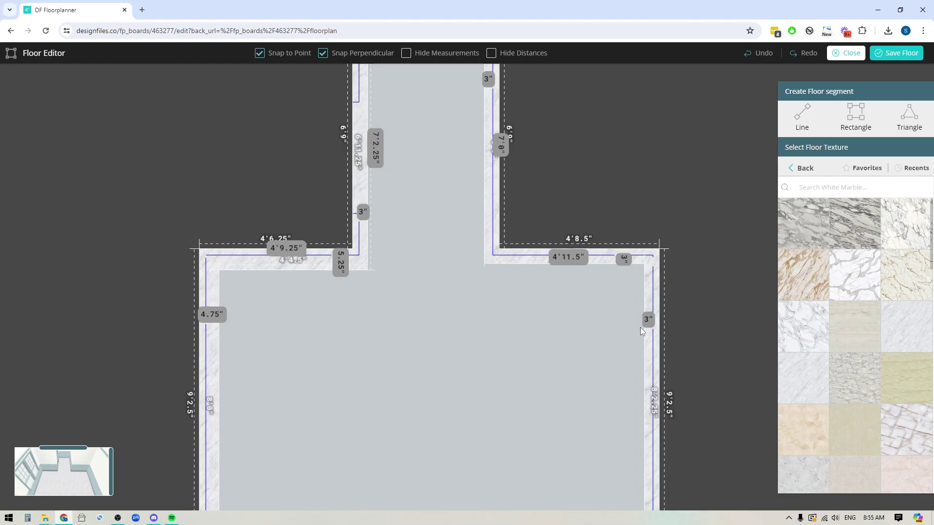
pyautogui.scroll(-4, 680, 249)
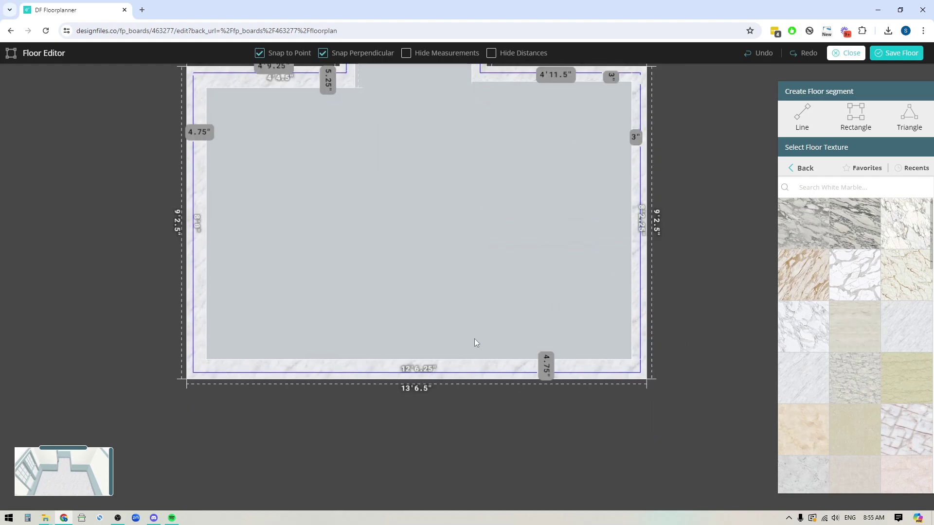
# Step: Set the border distances along the main area's bottom, left and upper left edges to 3" each
pyautogui.click(541, 372)
pyautogui.write('3')
pyautogui.press('Return')
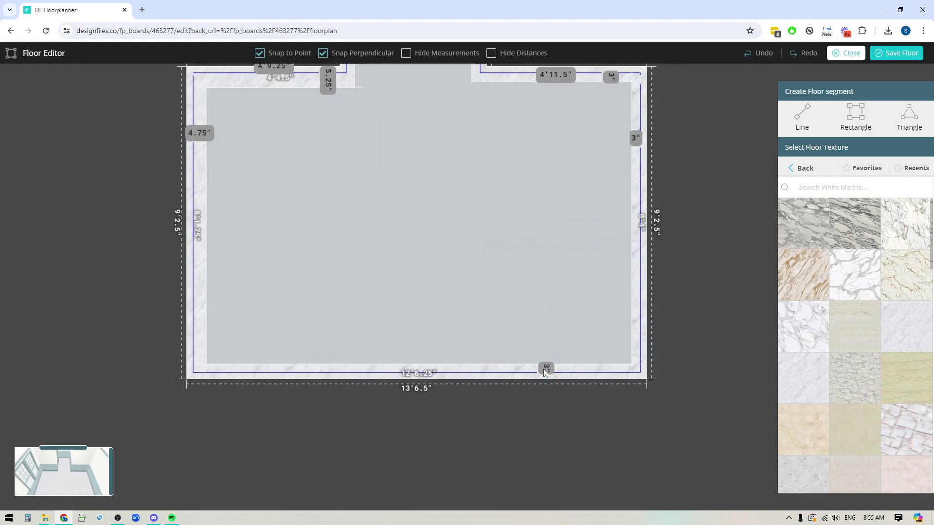
pyautogui.click(206, 135)
pyautogui.write('3')
pyautogui.press('Return')
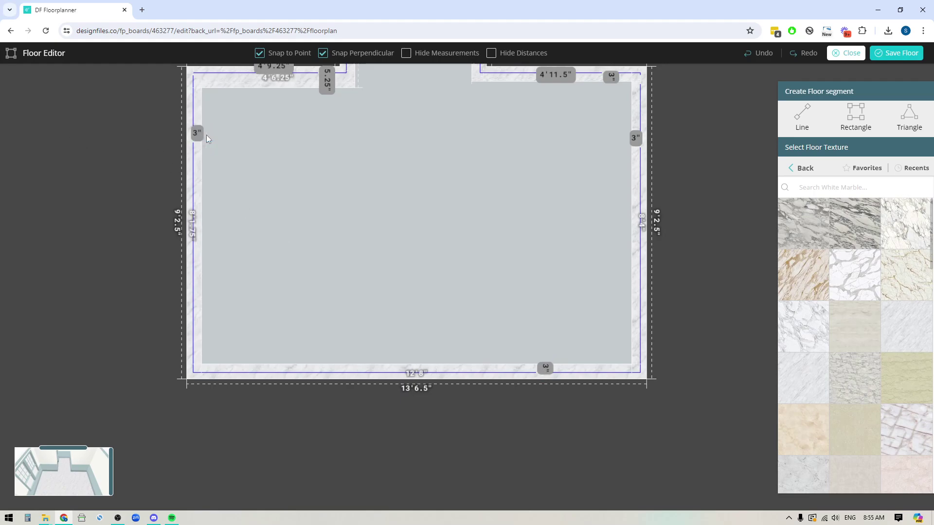
pyautogui.scroll(2, 217, 215)
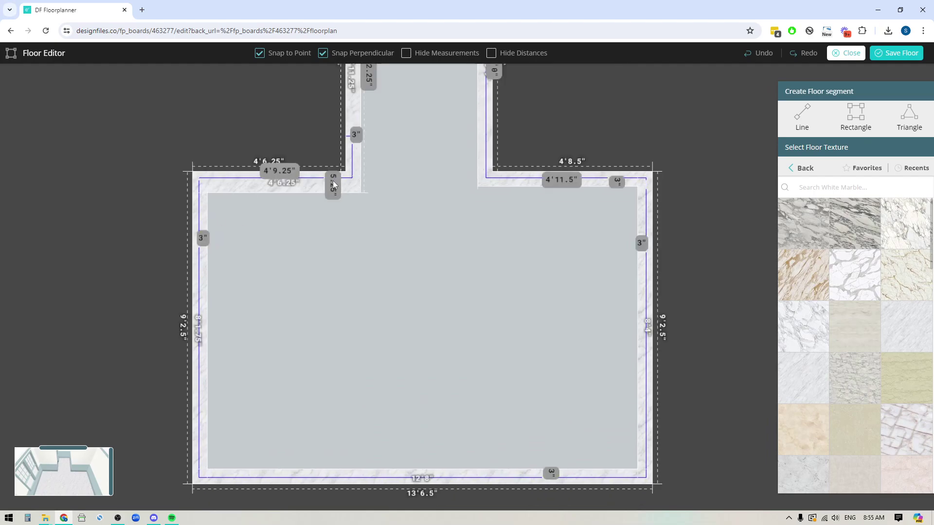
pyautogui.write('3')
pyautogui.press('Return')
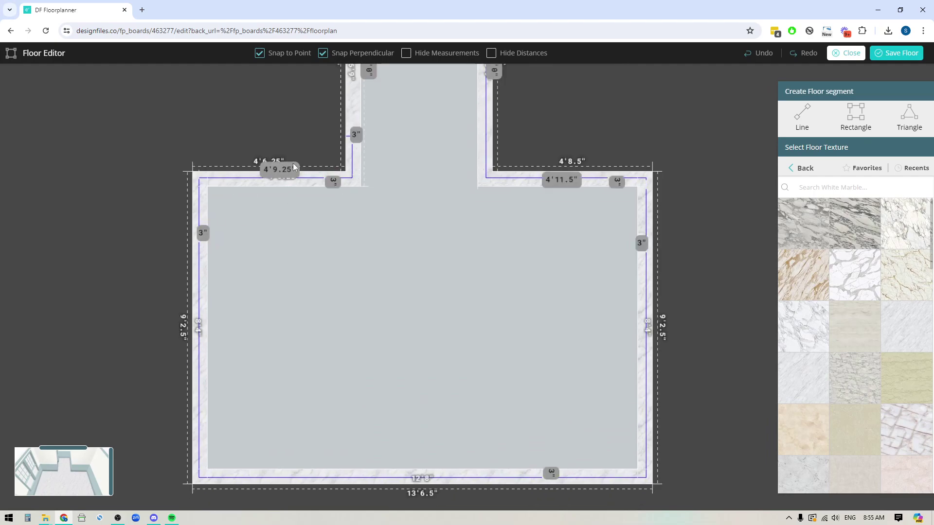
# Step: Outline a second closed floor segment inside the first, about 2'7" wide at the neck and 11'9.25" by 7'5" in the main area
pyautogui.moveTo(282, 120); pyautogui.dragTo(192, 283)
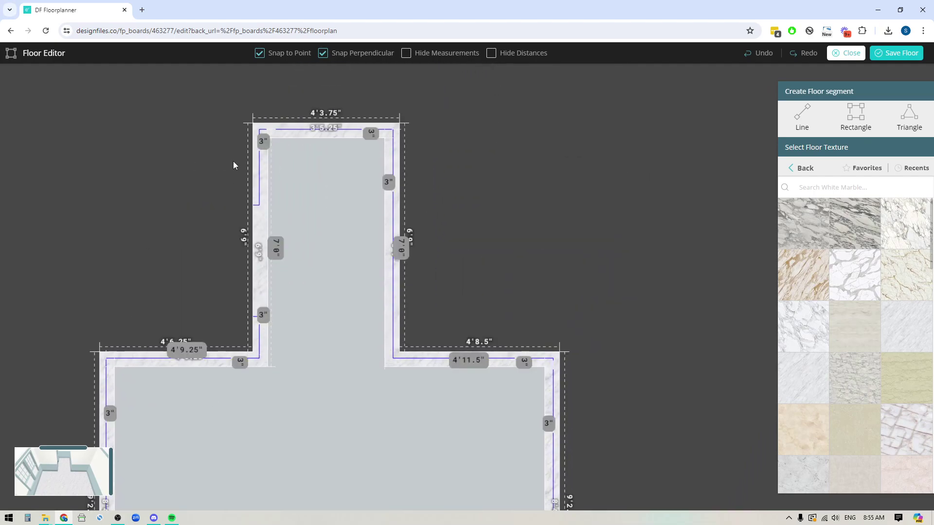
pyautogui.scroll(-2, 679, 306)
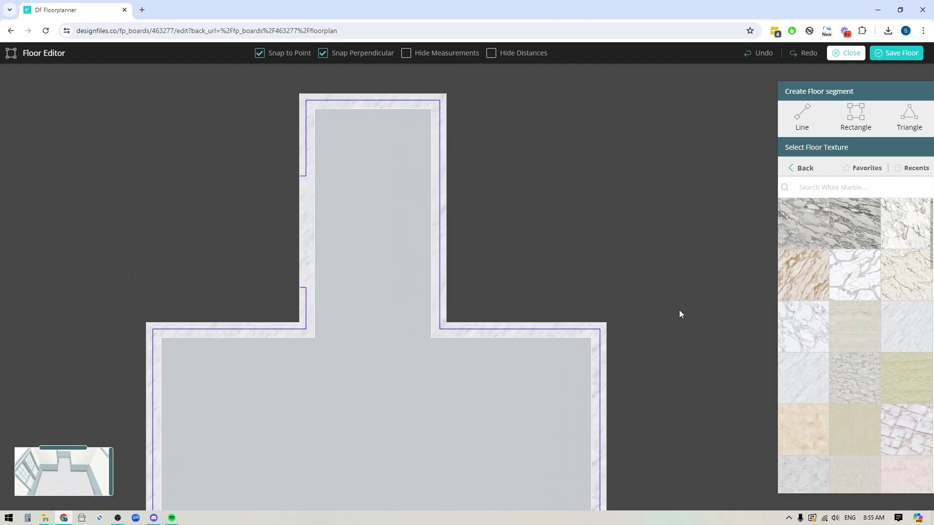
pyautogui.moveTo(704, 275); pyautogui.dragTo(612, 217)
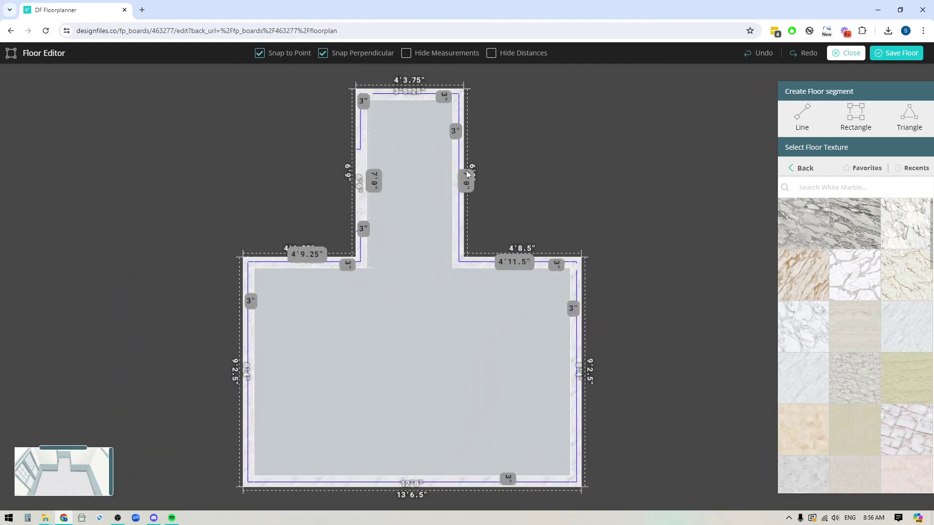
pyautogui.click(802, 132)
pyautogui.click(379, 104)
pyautogui.click(443, 107)
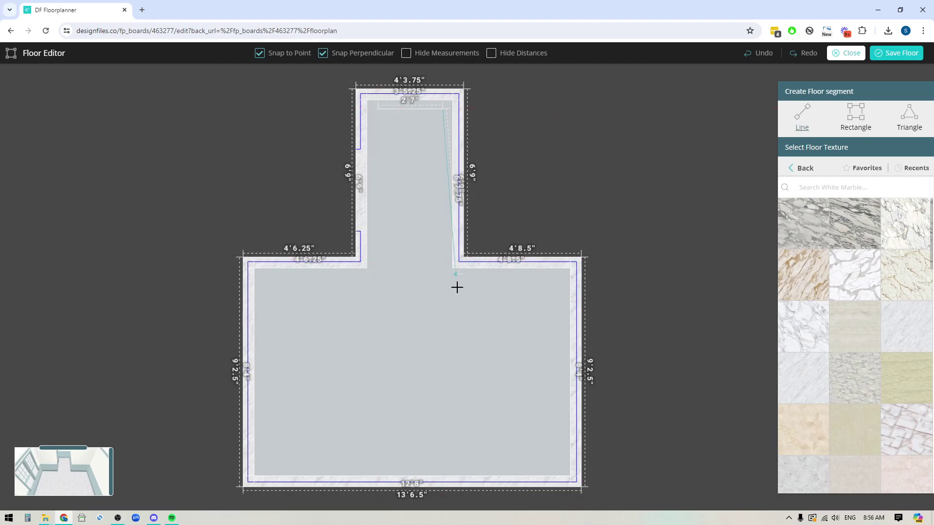
pyautogui.click(443, 278)
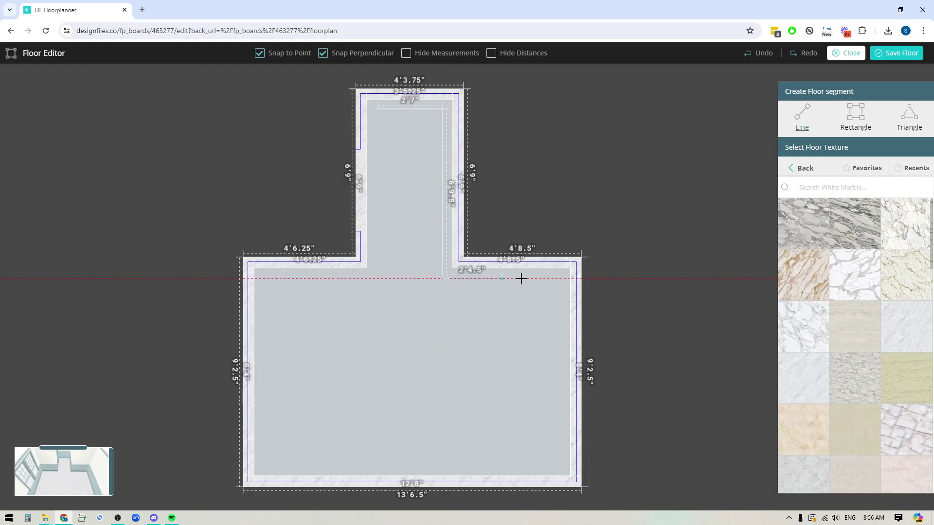
pyautogui.click(562, 278)
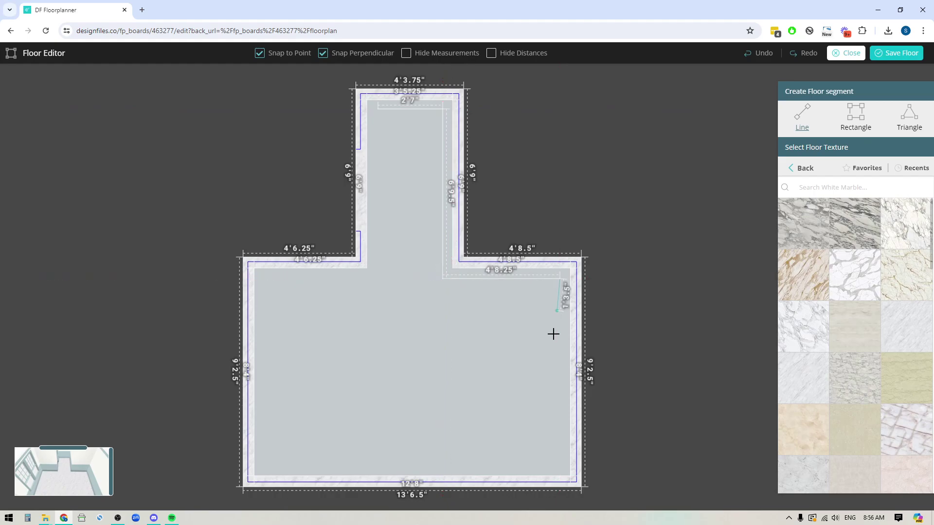
pyautogui.click(561, 465)
pyautogui.click(265, 465)
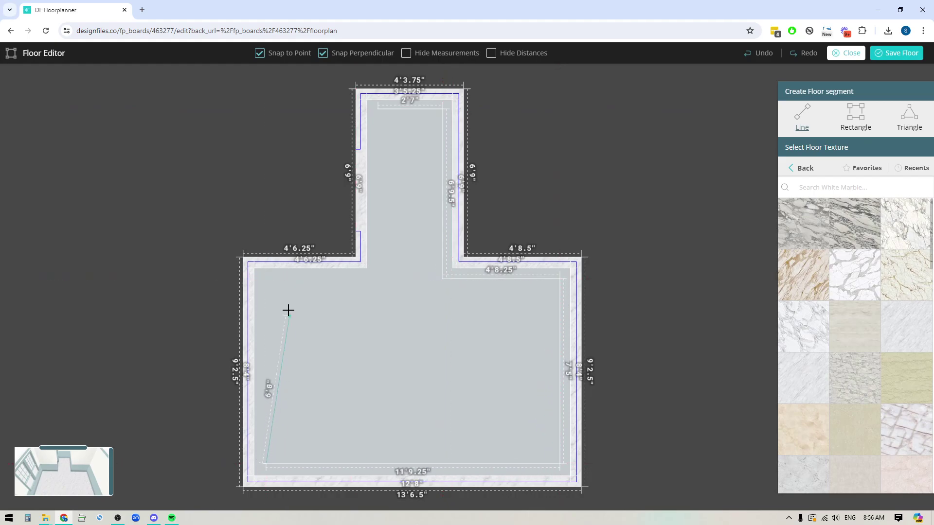
pyautogui.click(266, 278)
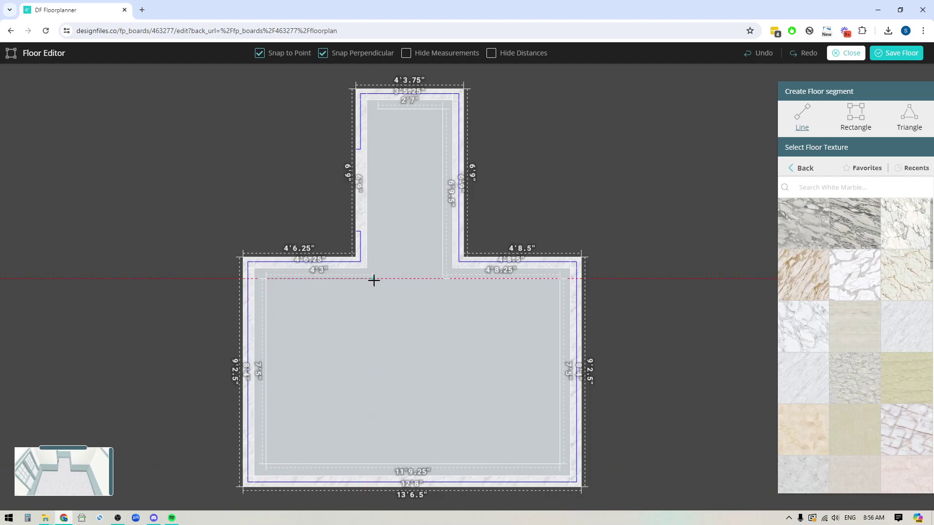
pyautogui.click(377, 278)
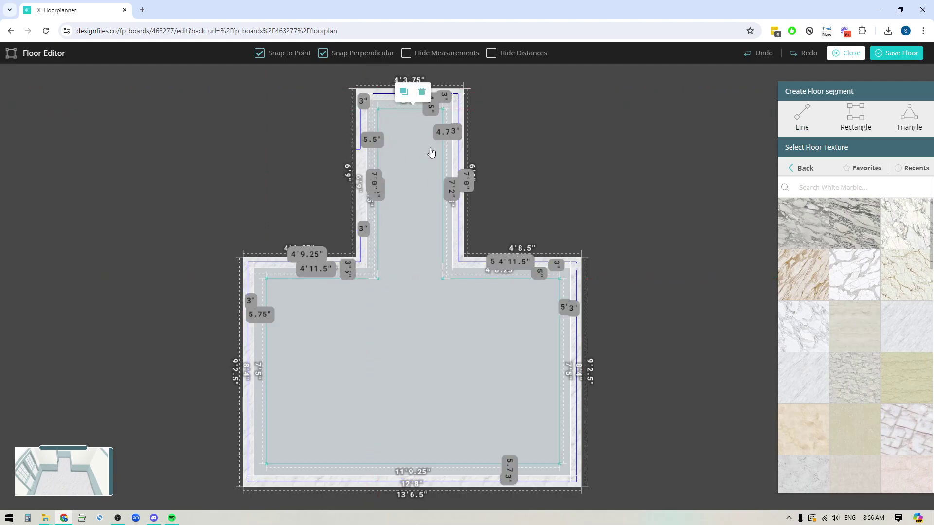
# Step: Apply the marble texture "Slab marble veined Carrara white texture seamless 02581" to the band around the innermost segment
pyautogui.scroll(-5, 856, 377)
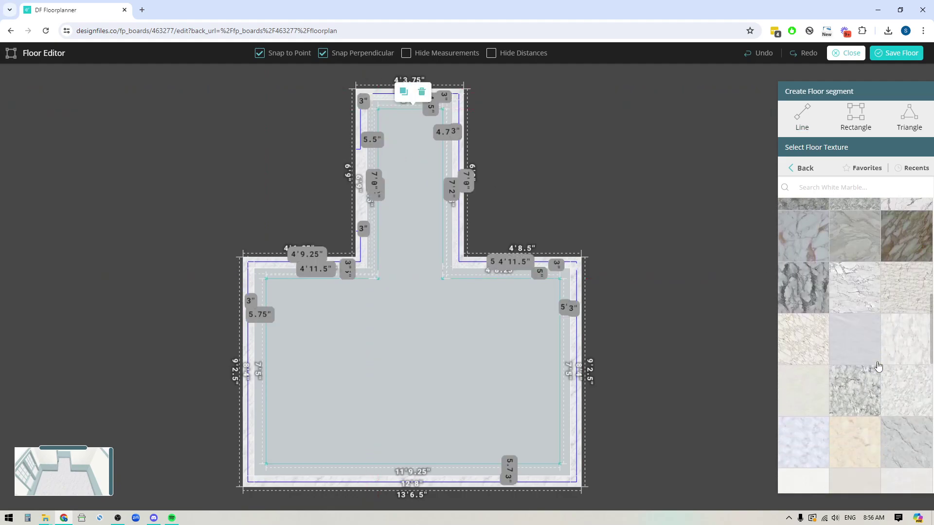
pyautogui.scroll(-4, 878, 366)
pyautogui.moveTo(856, 373)
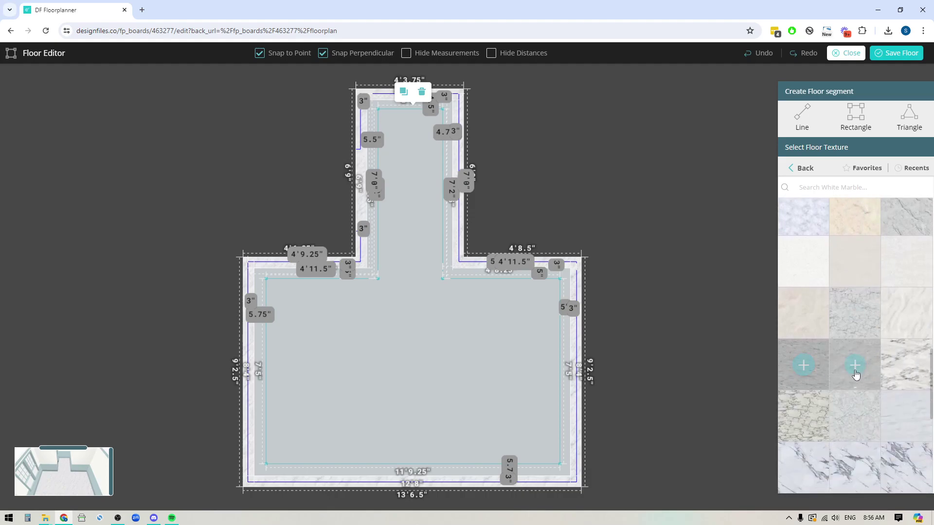
pyautogui.click(854, 366)
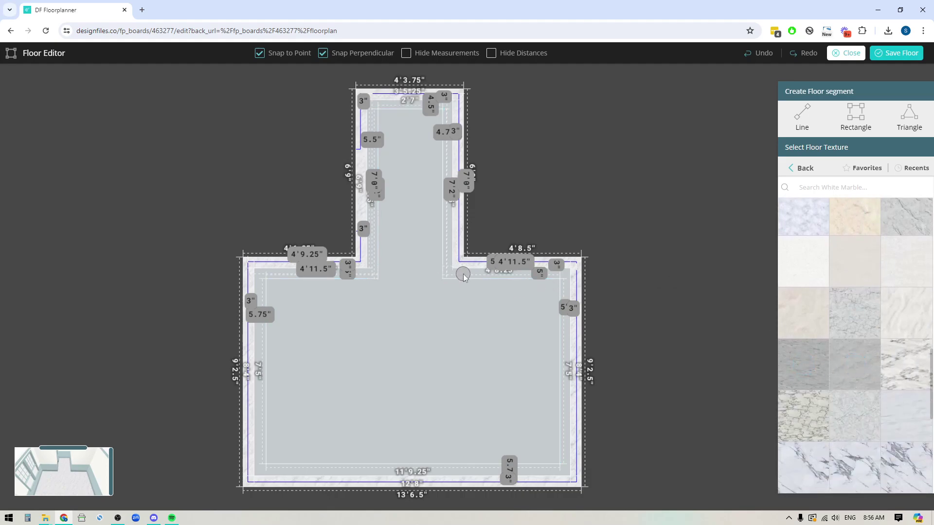
pyautogui.scroll(3, 399, 218)
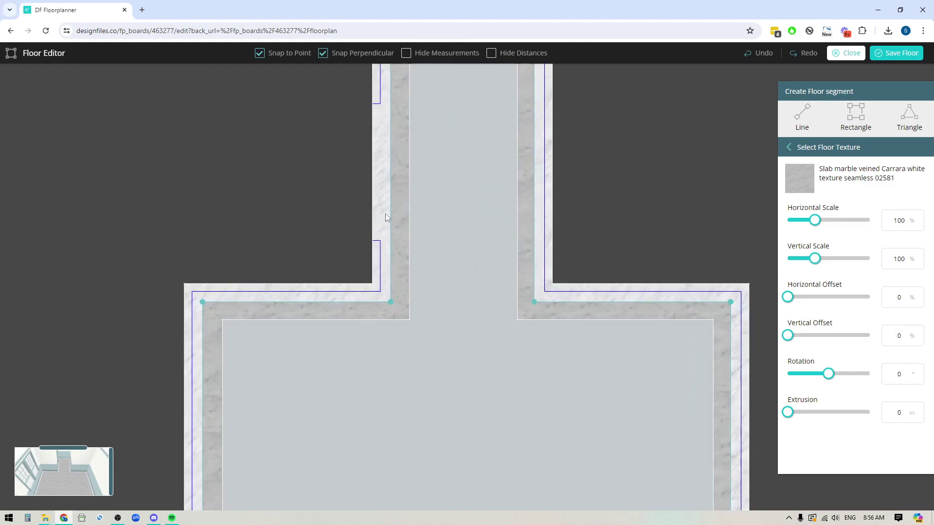
pyautogui.moveTo(600, 177); pyautogui.dragTo(543, 237)
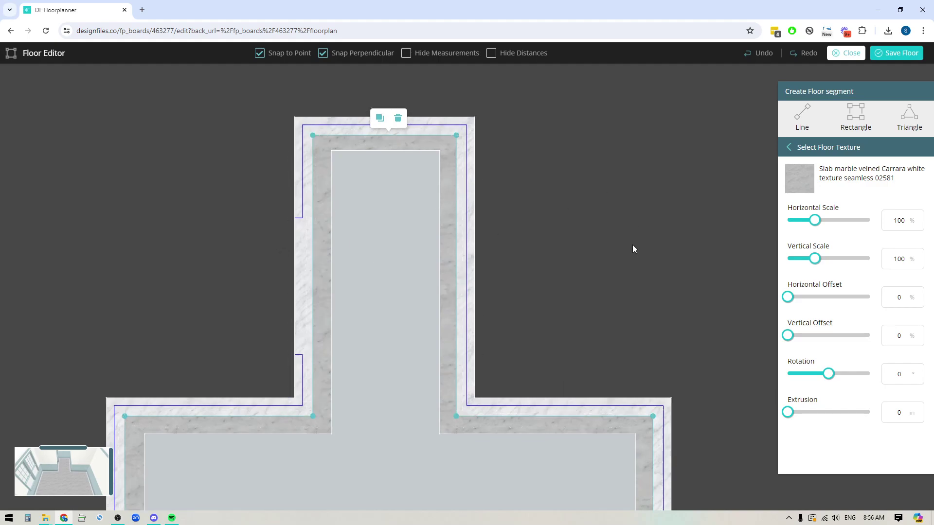
# Step: Draw two side-by-side rectangular segments in the main area, about 2'11.25" by 2'5" and 3'11" by 2'2.5"
pyautogui.scroll(-4, 632, 244)
pyautogui.click(855, 114)
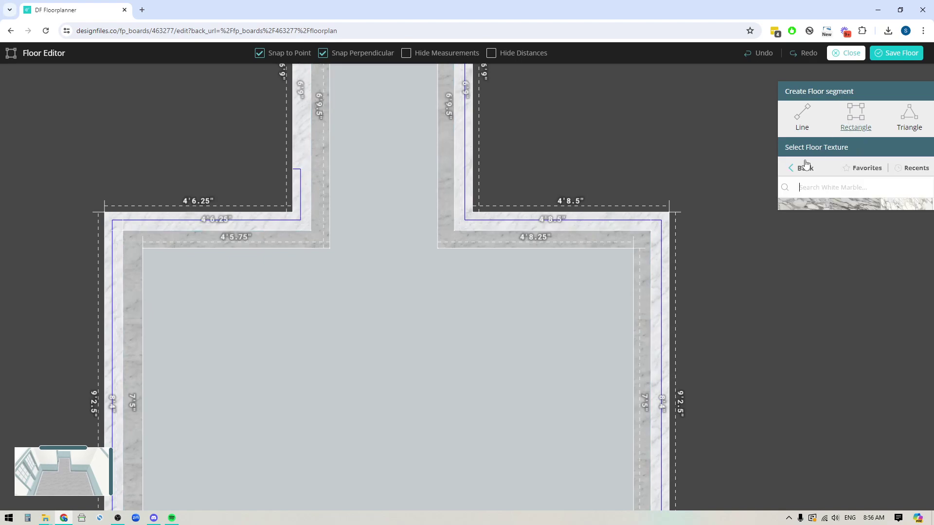
pyautogui.moveTo(207, 339); pyautogui.dragTo(330, 441)
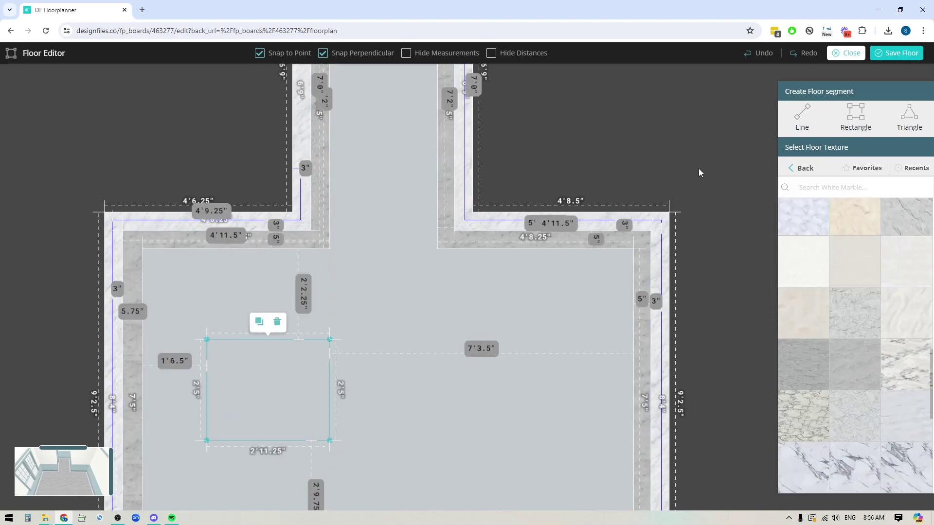
pyautogui.click(855, 115)
pyautogui.moveTo(356, 339); pyautogui.dragTo(519, 431)
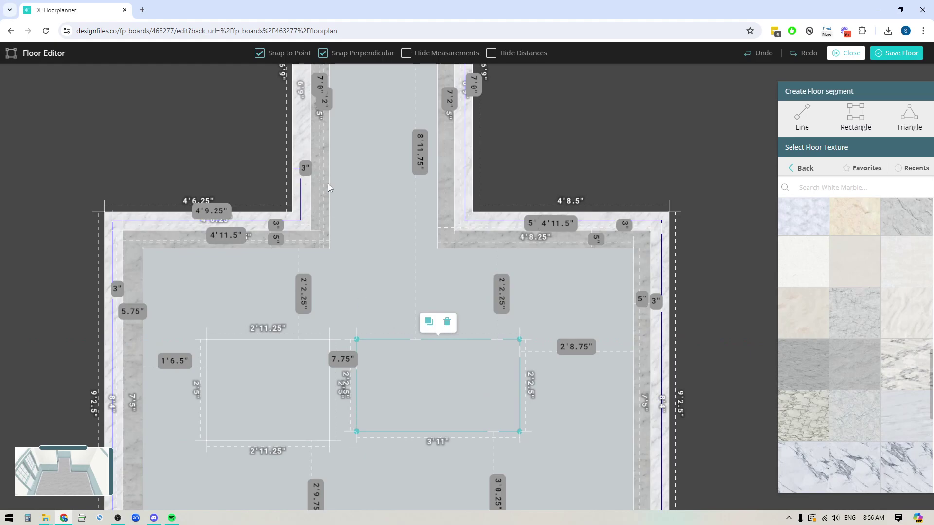
# Step: Set the gap between the two rectangular segments to 10"
pyautogui.click(343, 359)
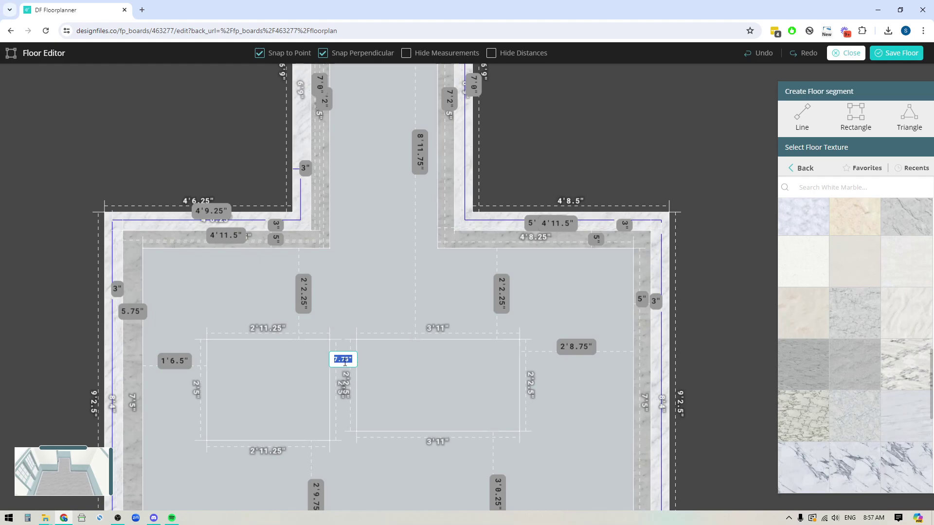
pyautogui.write('10')
pyautogui.press('Return')
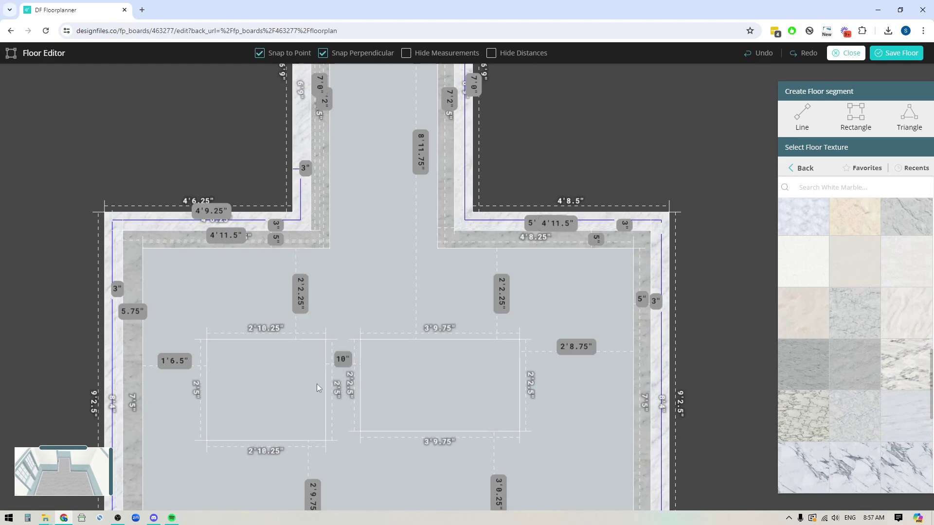
# Step: Delete both rectangular segments from the main area
pyautogui.click(307, 395)
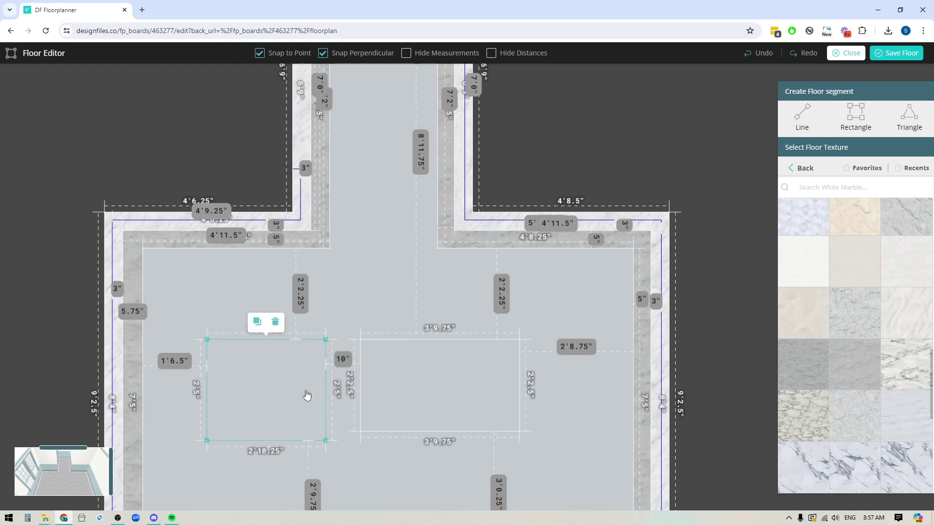
pyautogui.click(275, 322)
pyautogui.click(440, 389)
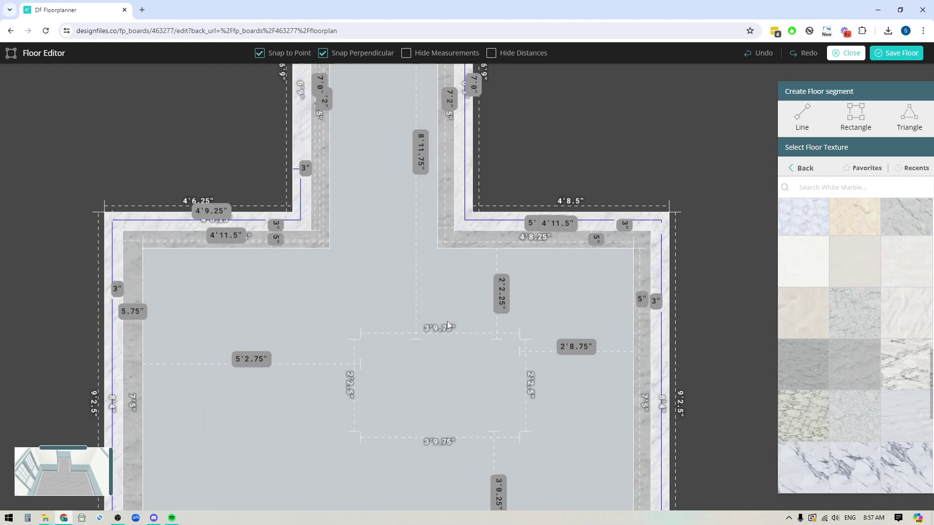
pyautogui.press('Delete')
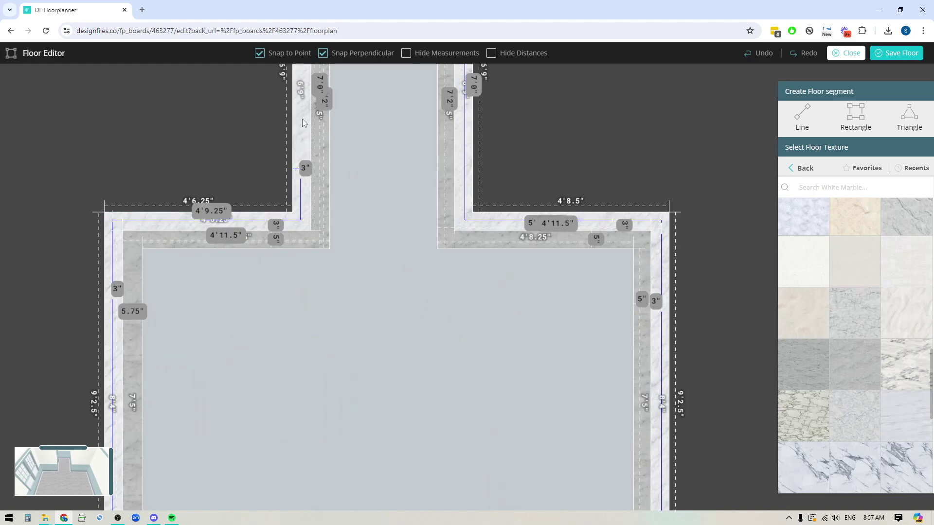
# Step: Narrow the grey marble band to 2" on the neck's left, top and right sides
pyautogui.moveTo(530, 120); pyautogui.dragTo(520, 227)
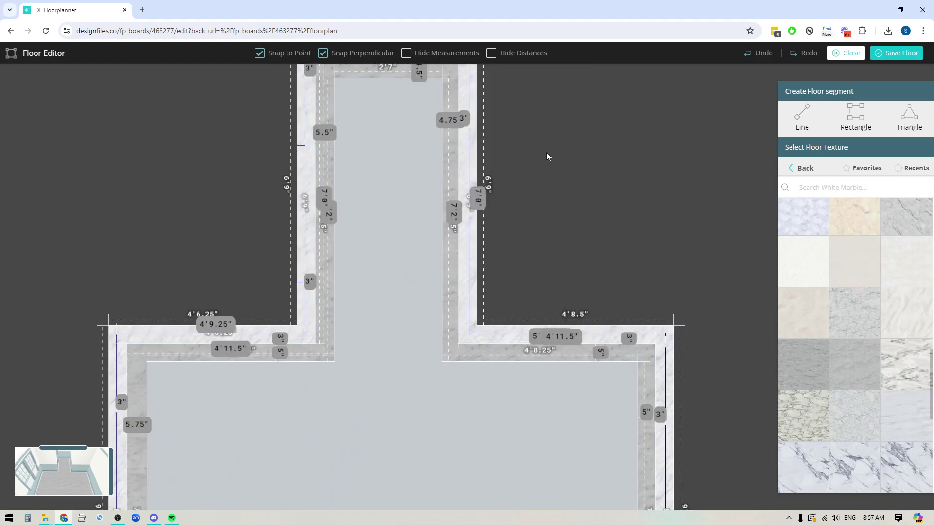
pyautogui.moveTo(546, 154); pyautogui.dragTo(559, 196)
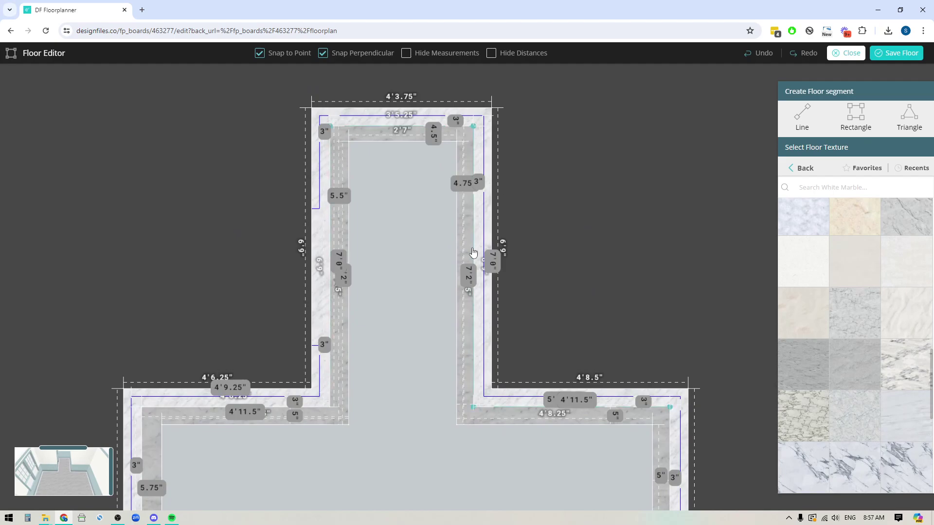
pyautogui.moveTo(348, 217); pyautogui.dragTo(336, 215)
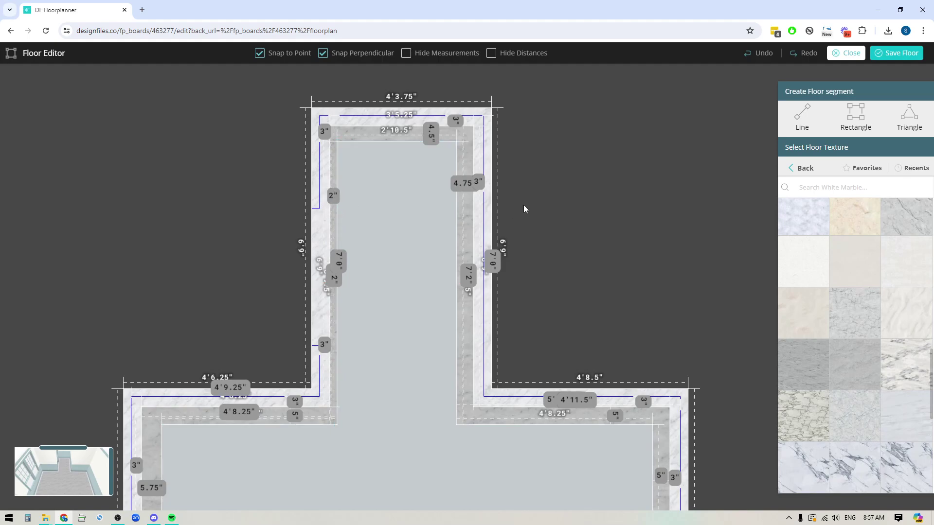
pyautogui.scroll(2, 528, 243)
pyautogui.scroll(4, 431, 265)
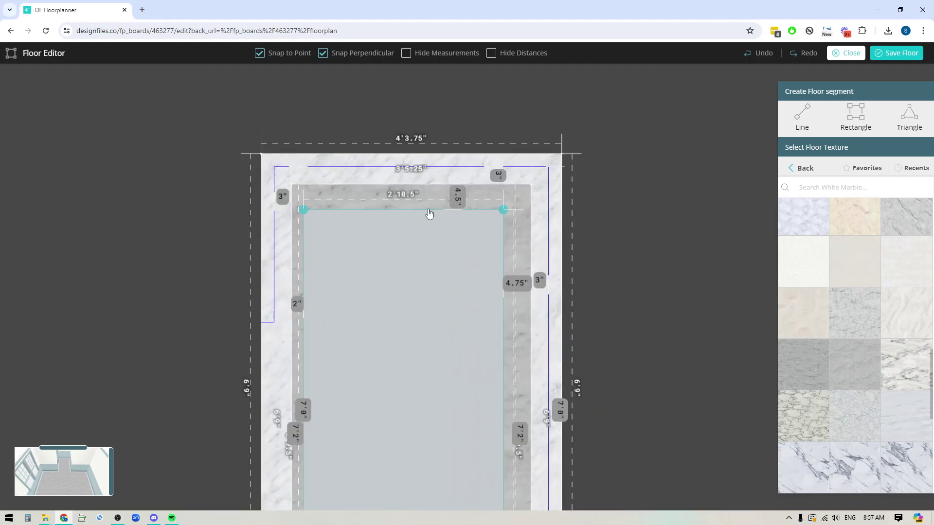
pyautogui.moveTo(425, 214); pyautogui.dragTo(423, 196)
pyautogui.moveTo(503, 319); pyautogui.dragTo(518, 311)
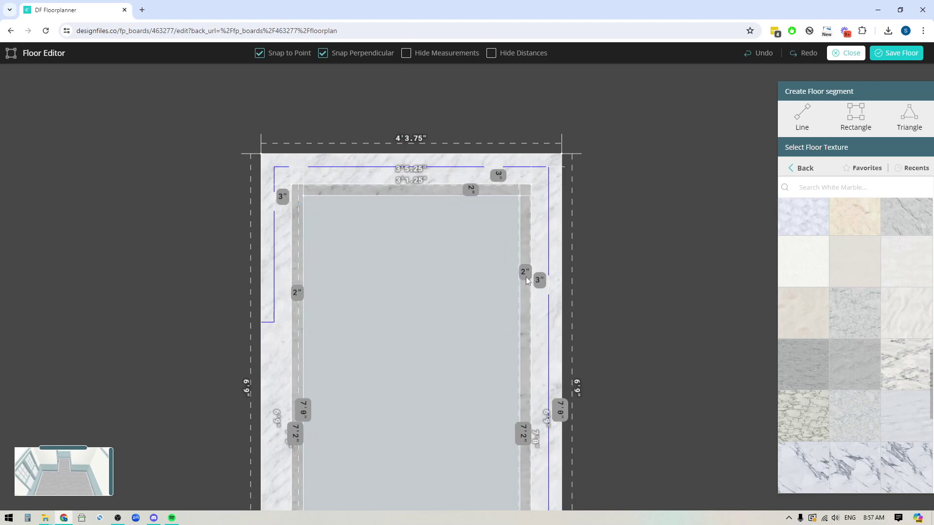
# Step: Narrow the grey marble band to 2" along the main area's upper right edge and its right side
pyautogui.scroll(-6, 526, 276)
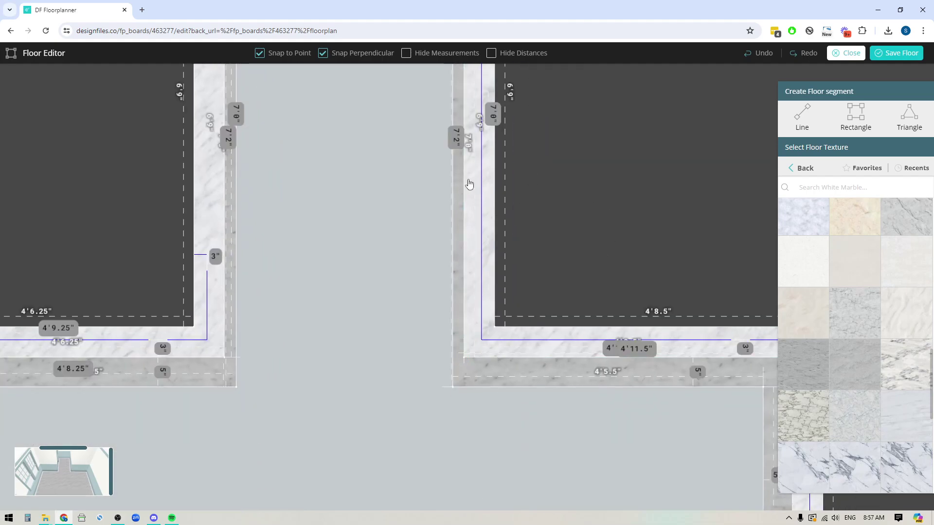
pyautogui.hscroll(4, 624, 259)
pyautogui.scroll(-2, 624, 259)
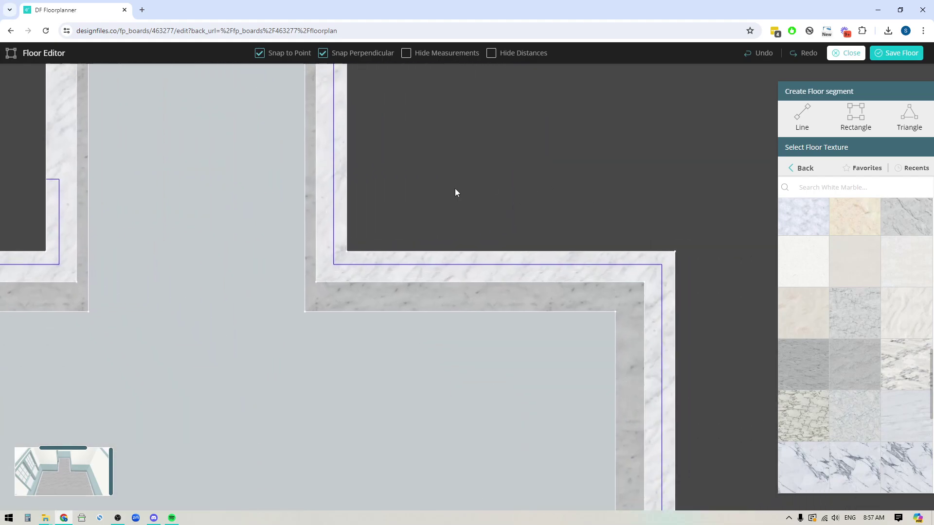
pyautogui.moveTo(481, 317); pyautogui.dragTo(545, 299)
pyautogui.scroll(-3, 665, 308)
pyautogui.hscroll(1, 665, 308)
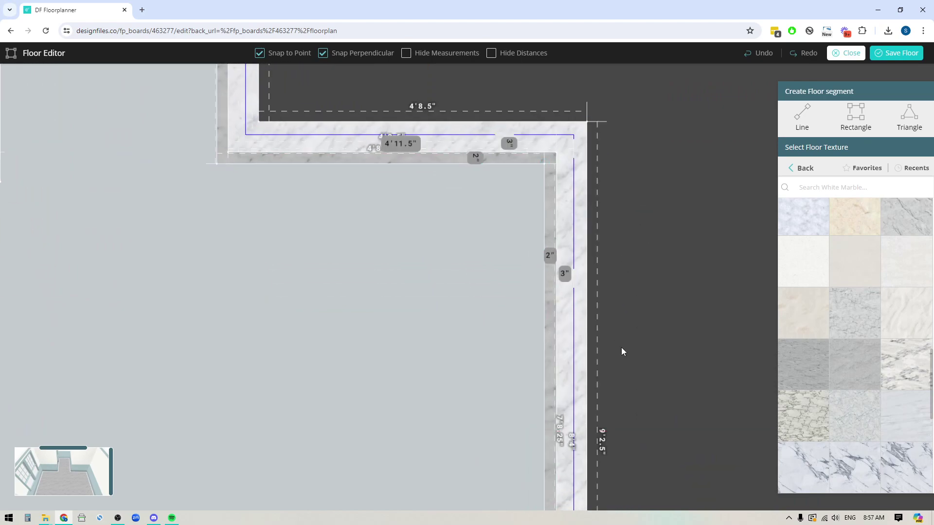
pyautogui.scroll(-5, 625, 331)
pyautogui.hscroll(1, 625, 331)
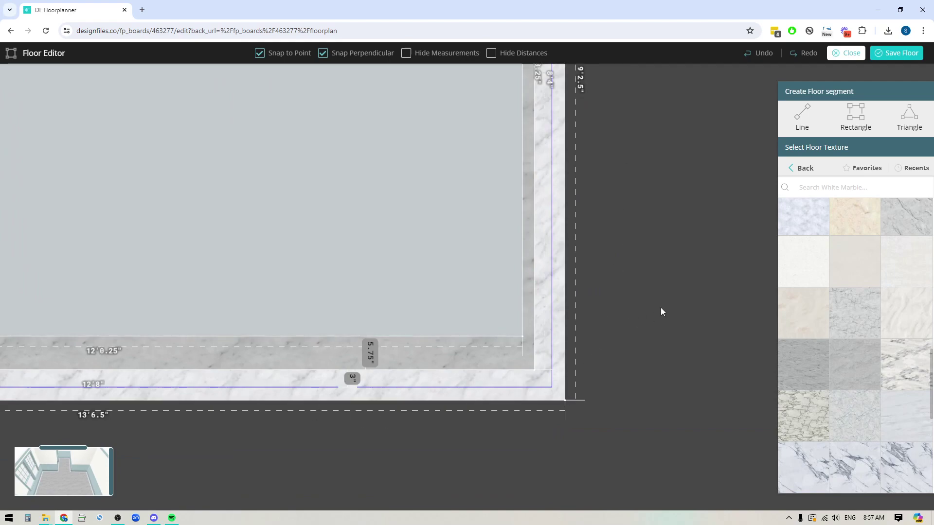
# Step: Narrow the grey marble band to 2" along the main area's bottom edge
pyautogui.scroll(5, 652, 340)
pyautogui.scroll(-2, 657, 253)
pyautogui.hscroll(-2, 649, 292)
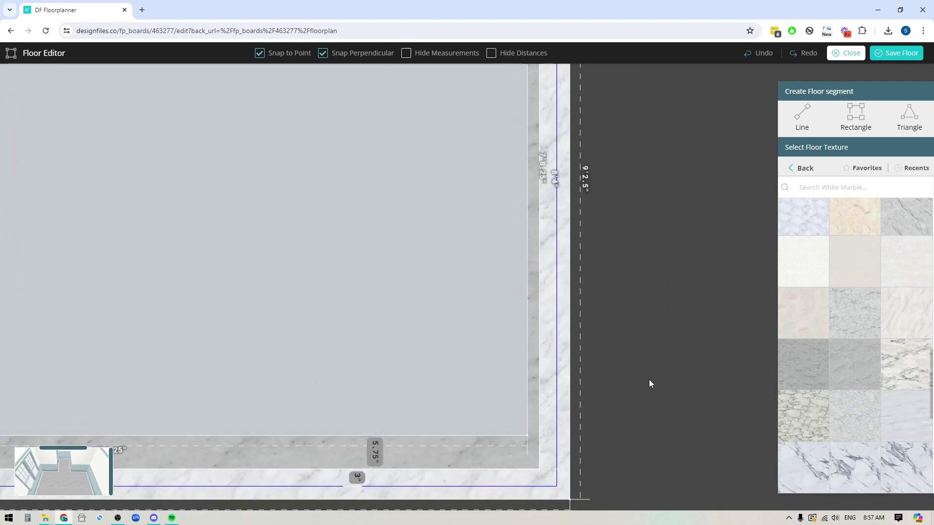
pyautogui.scroll(-5, 665, 309)
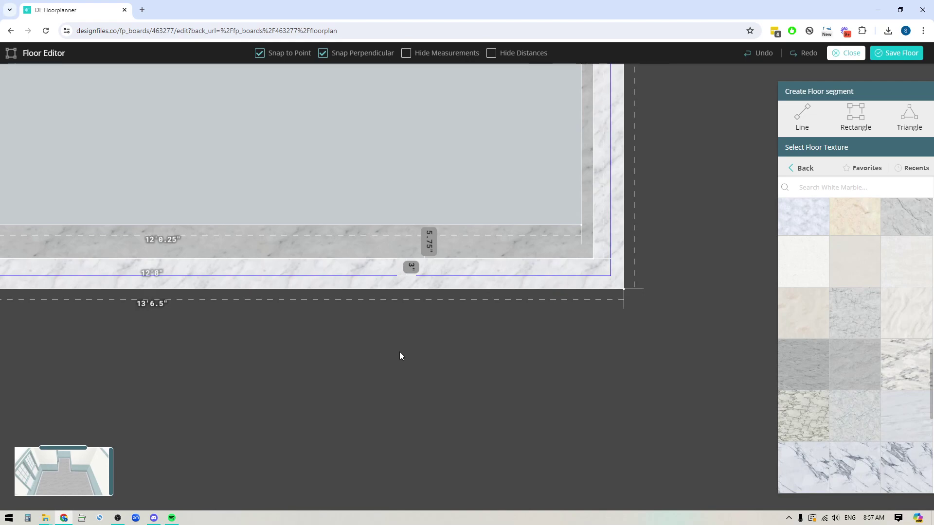
pyautogui.scroll(2, 440, 350)
pyautogui.hscroll(-2, 440, 350)
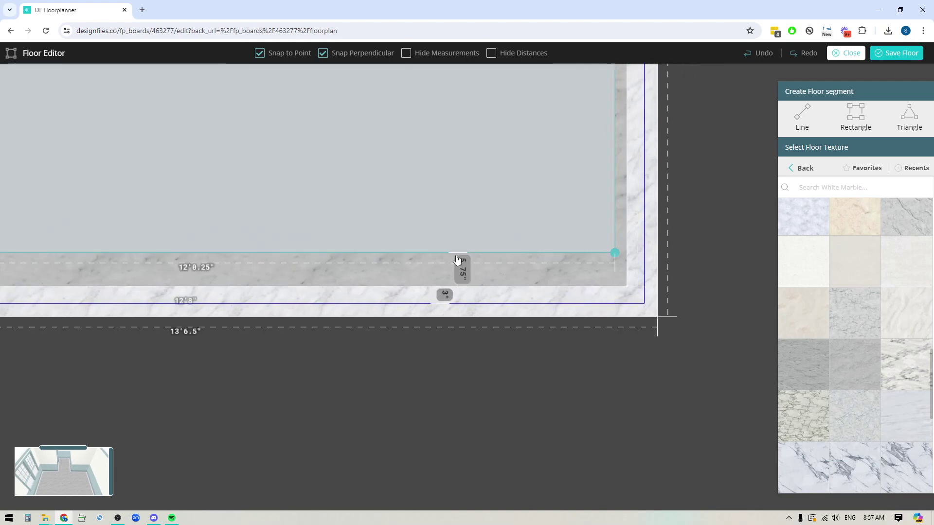
pyautogui.moveTo(456, 257); pyautogui.dragTo(459, 274)
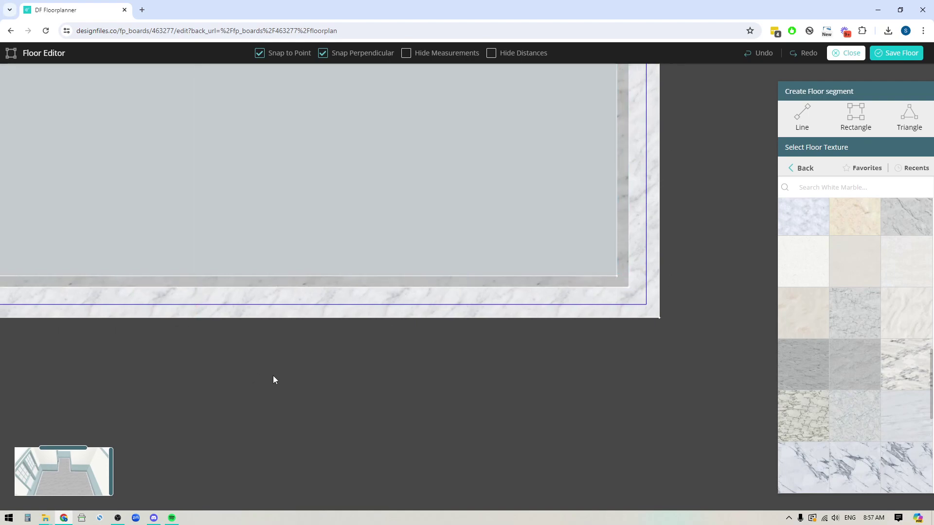
# Step: Narrow the grey marble band to 2" along the main area's left side
pyautogui.hscroll(-10, 340, 382)
pyautogui.scroll(1, 341, 382)
pyautogui.scroll(5, 187, 356)
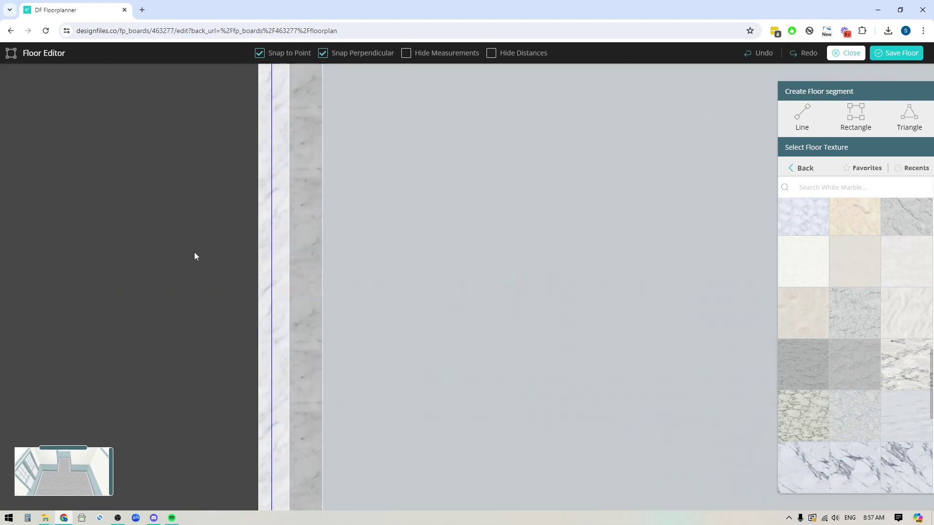
pyautogui.scroll(1, 184, 231)
pyautogui.click(307, 229)
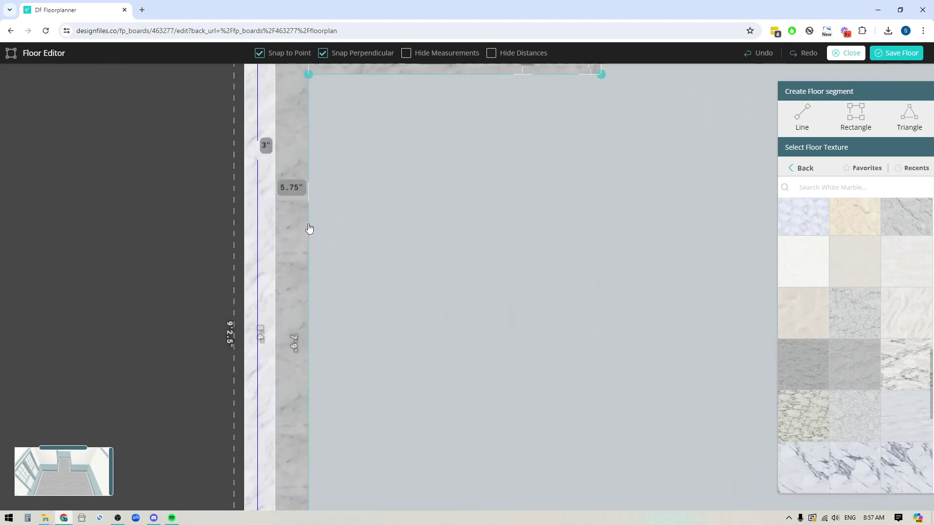
pyautogui.moveTo(309, 228); pyautogui.dragTo(285, 223)
pyautogui.scroll(-3, 184, 279)
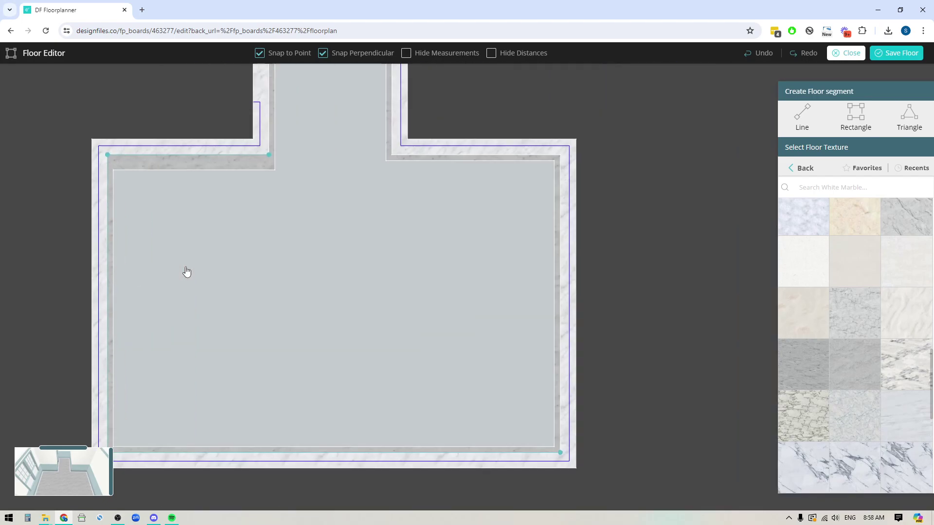
# Step: Narrow the grey marble band to 2" along the main area's upper left edge
pyautogui.scroll(1, 186, 272)
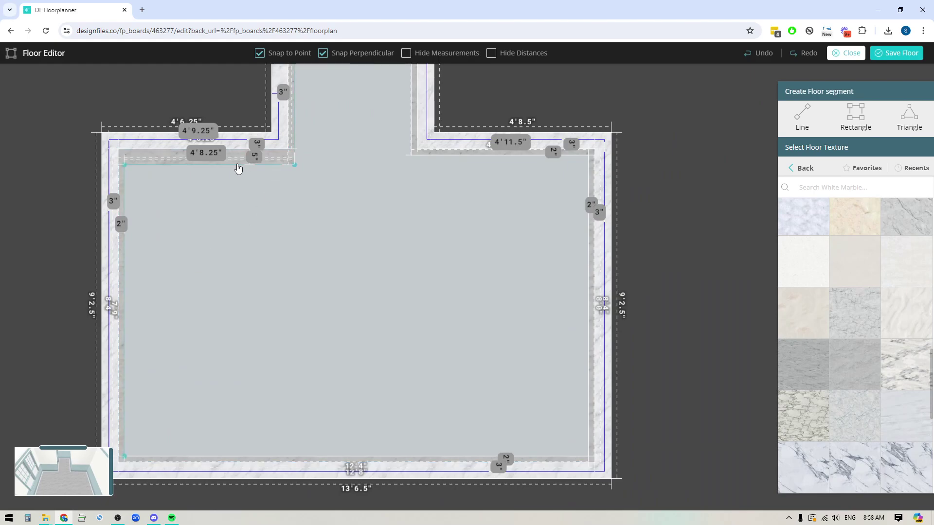
pyautogui.scroll(1, 203, 225)
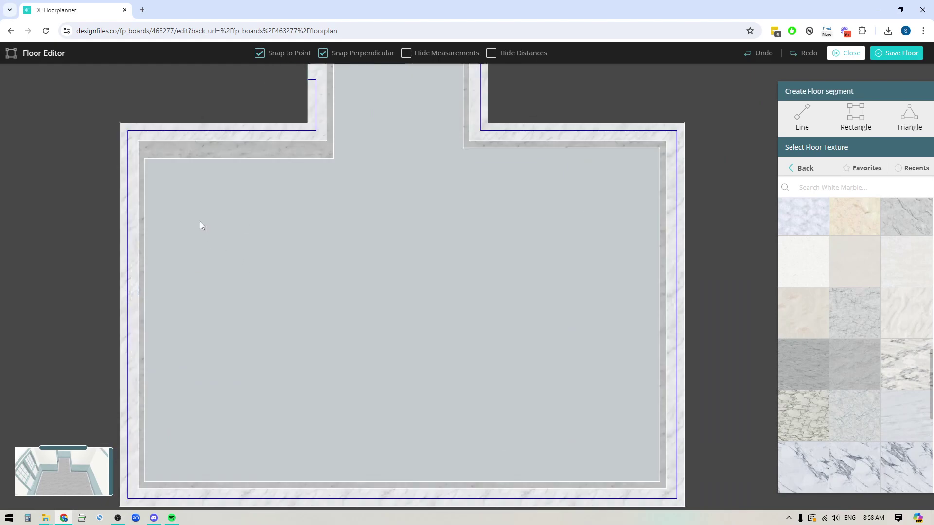
pyautogui.scroll(1, 203, 225)
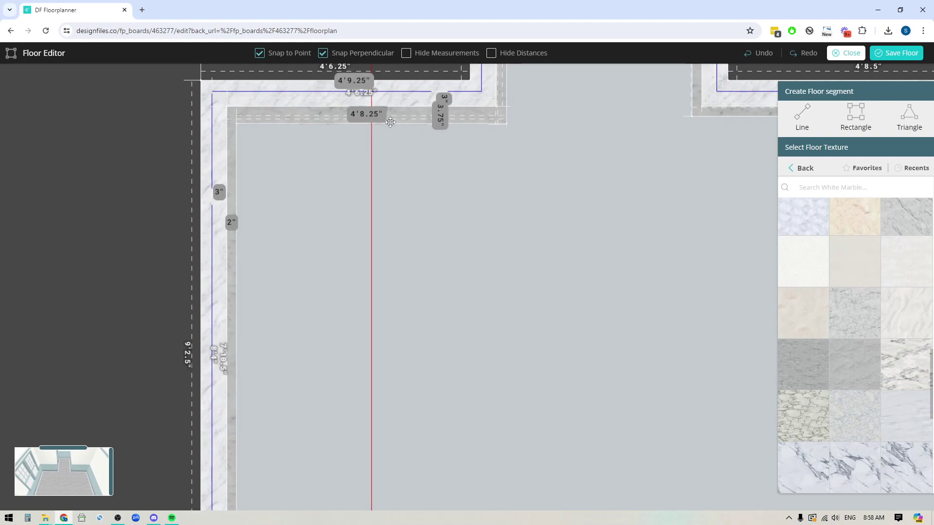
pyautogui.moveTo(390, 122); pyautogui.dragTo(390, 116)
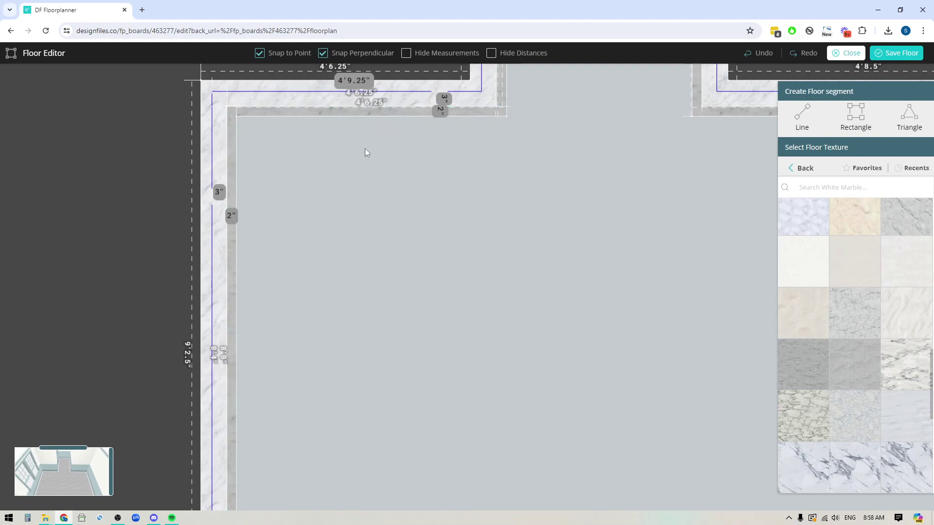
pyautogui.scroll(-5, 218, 212)
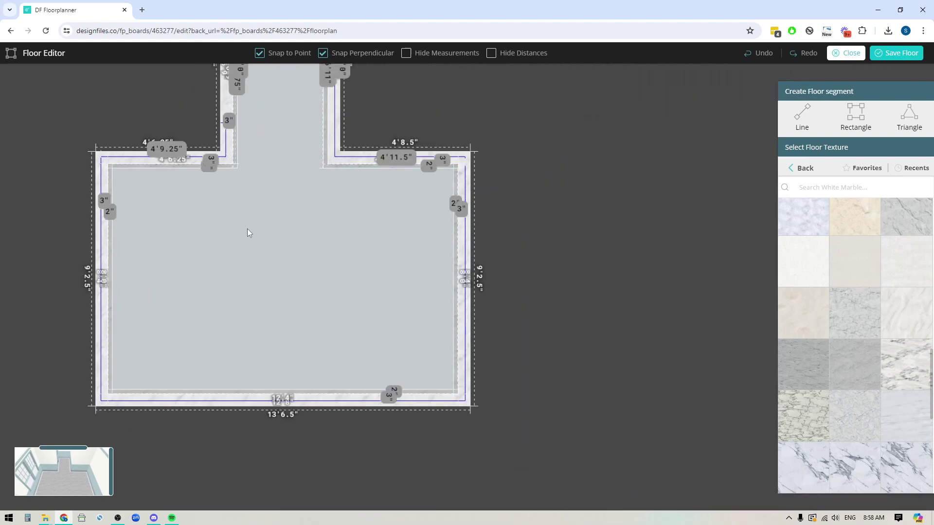
pyautogui.moveTo(191, 174)
pyautogui.mouseDown()
pyautogui.moveTo(178, 165)
pyautogui.moveTo(200, 161)
pyautogui.mouseUp()
pyautogui.scroll(5, 201, 189)
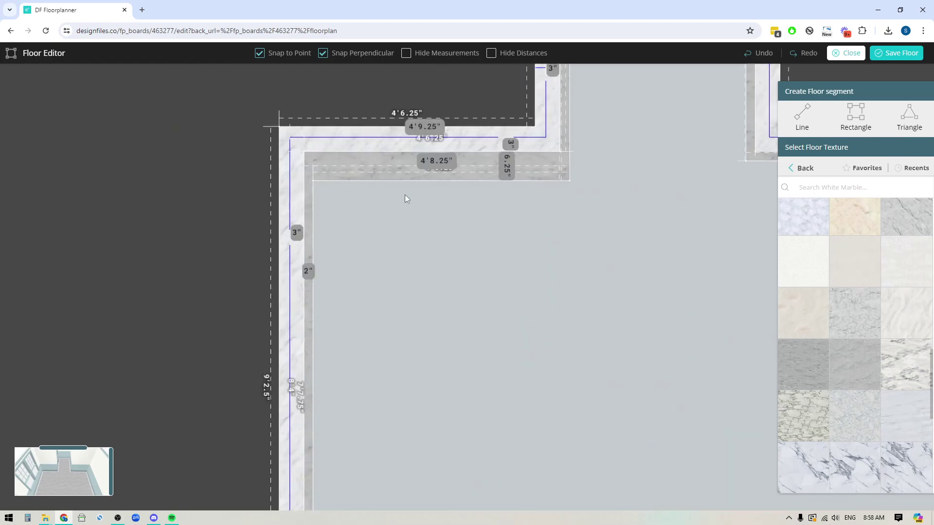
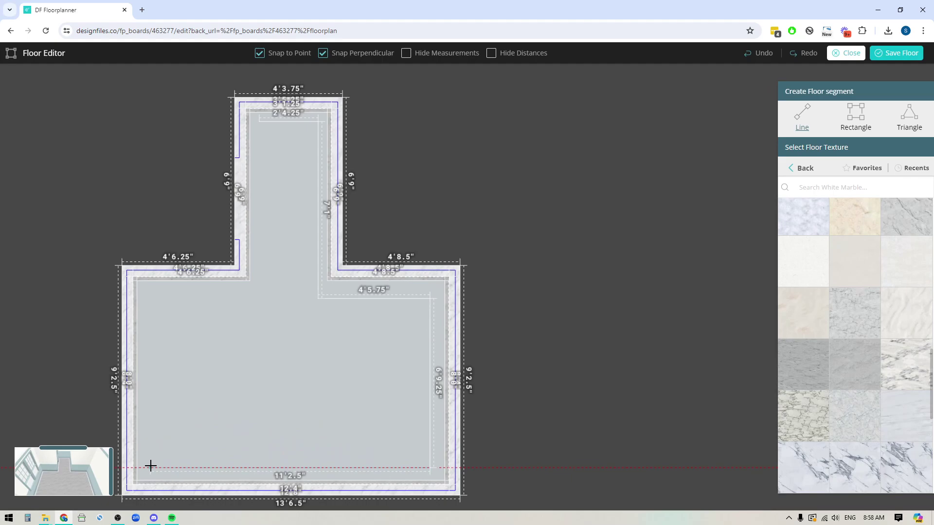
# Step: Finish outlining the innermost line segment with a left side about 6'11.25", an upper left edge about 4'4.25" and the neck's left side
pyautogui.click(150, 467)
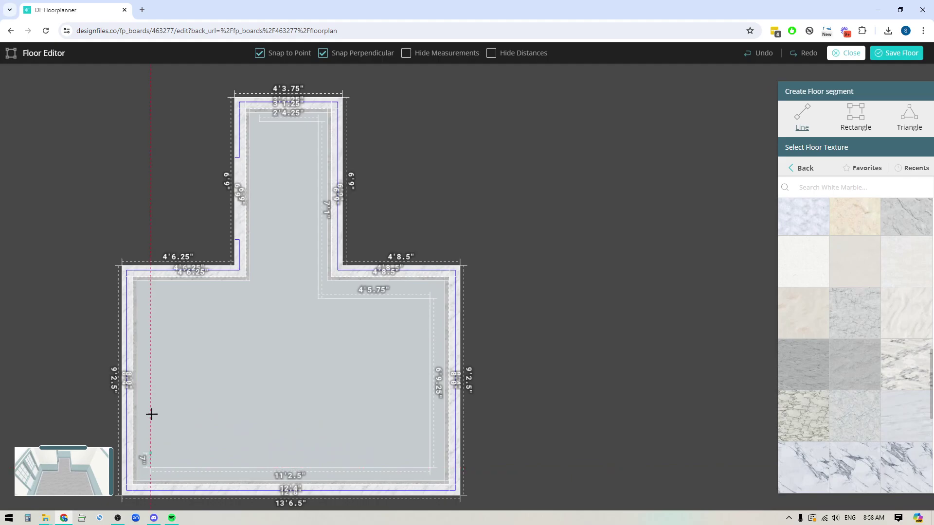
pyautogui.click(152, 294)
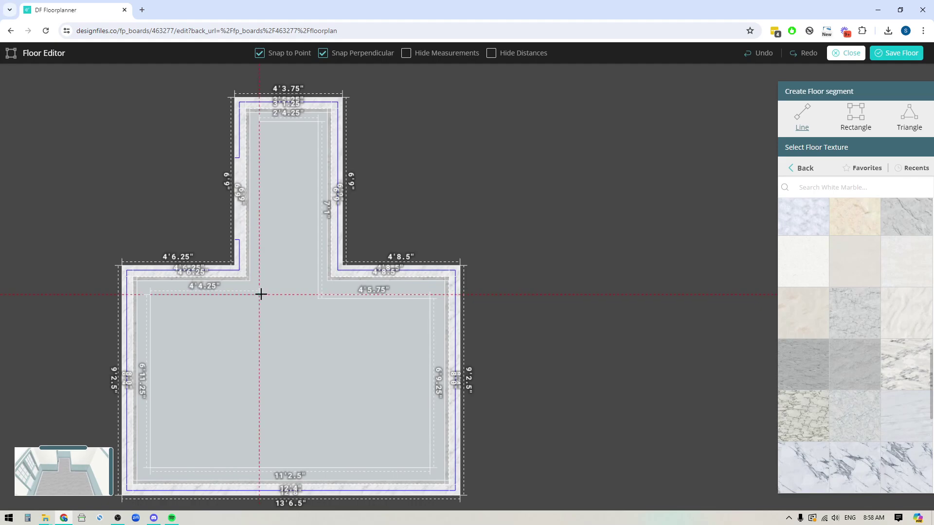
pyautogui.click(260, 295)
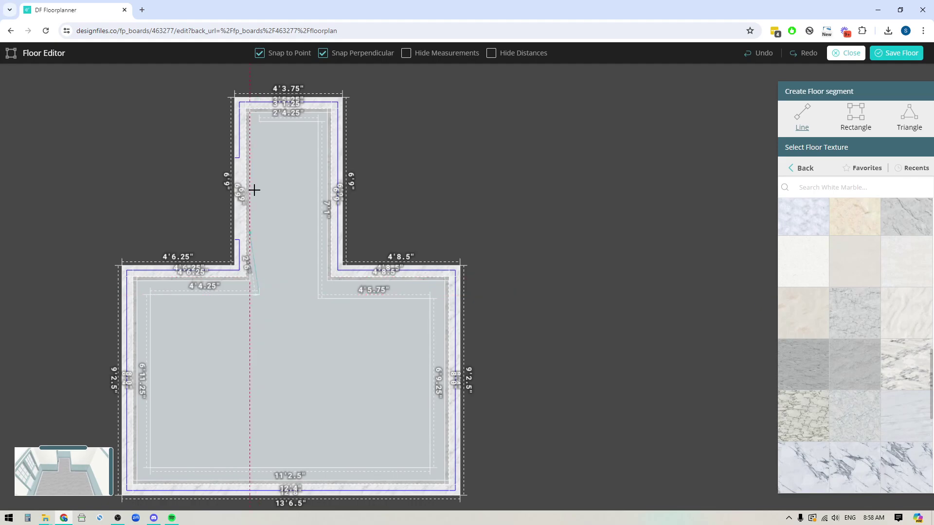
pyautogui.click(259, 121)
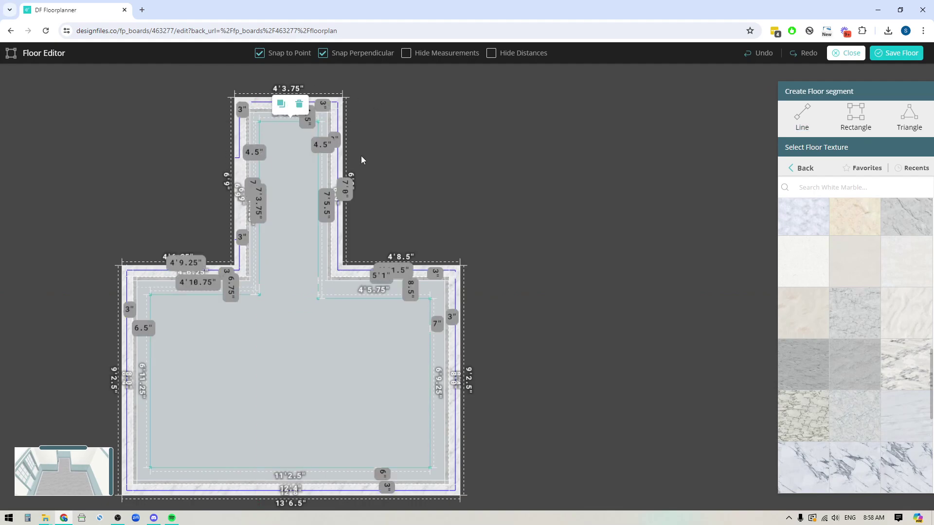
# Step: Apply the recently used white Carrara slab marble texture to the band just inside the grey marble band
pyautogui.scroll(5, 457, 249)
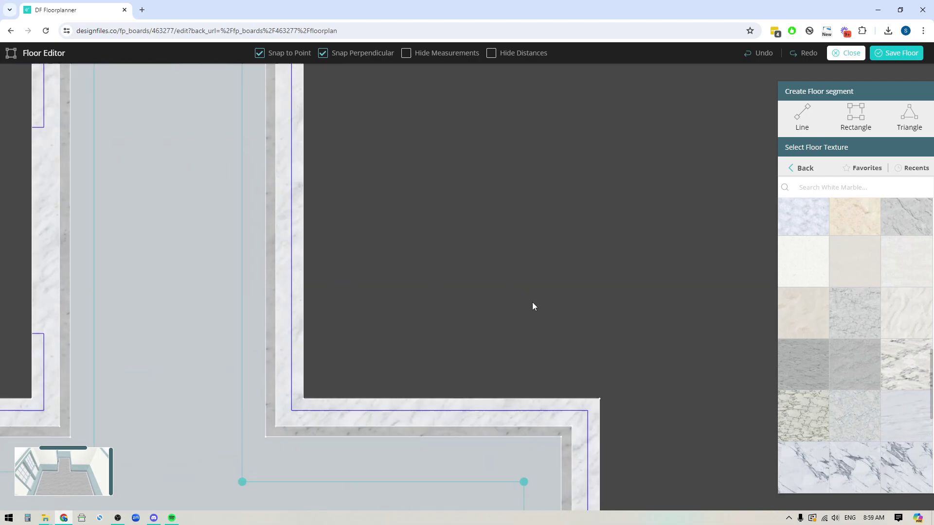
pyautogui.scroll(5, 840, 270)
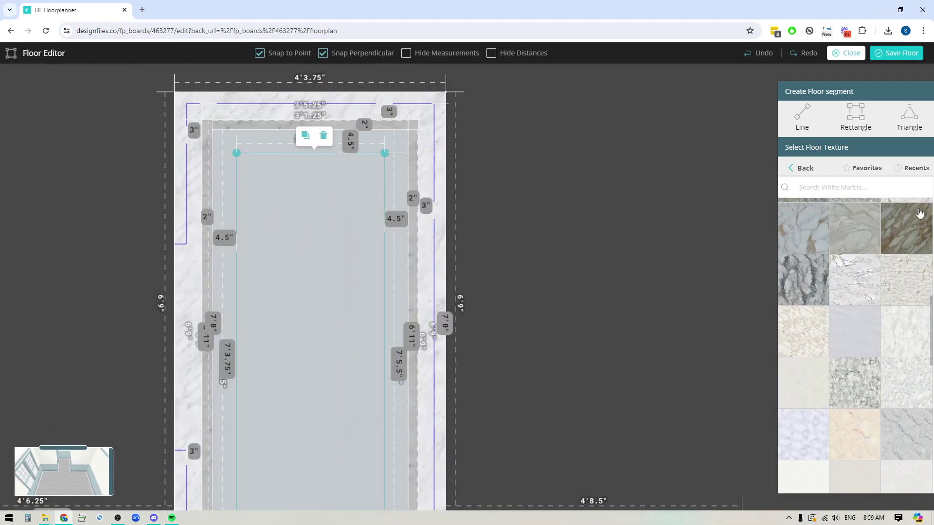
pyautogui.click(916, 168)
pyautogui.moveTo(783, 269)
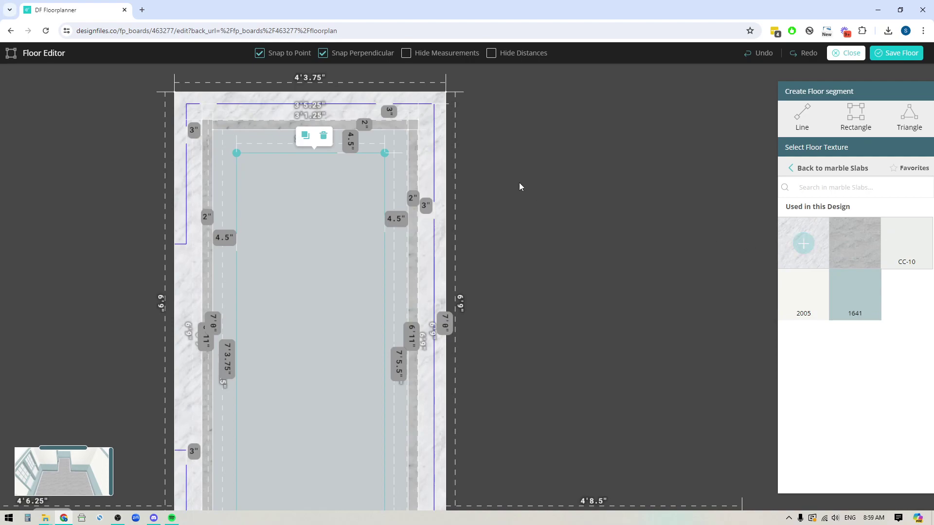
pyautogui.click(802, 251)
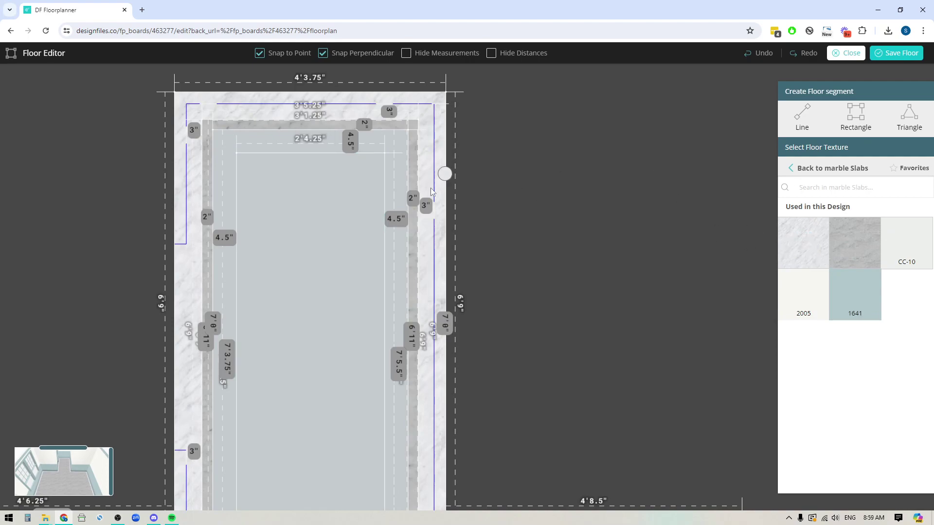
pyautogui.click(393, 186)
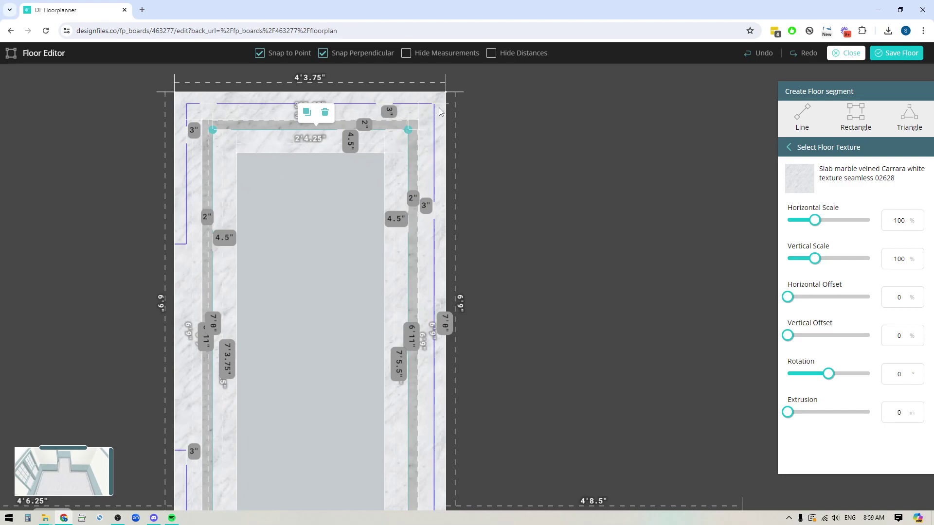
# Step: Narrow the inner white marble band to 3" on the neck's top, right and left sides
pyautogui.click(316, 154)
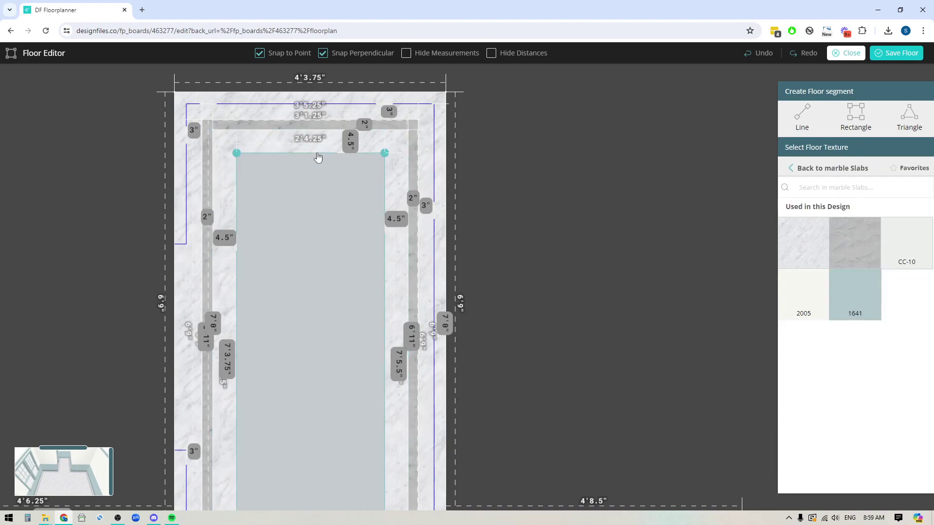
pyautogui.moveTo(317, 153); pyautogui.dragTo(317, 150)
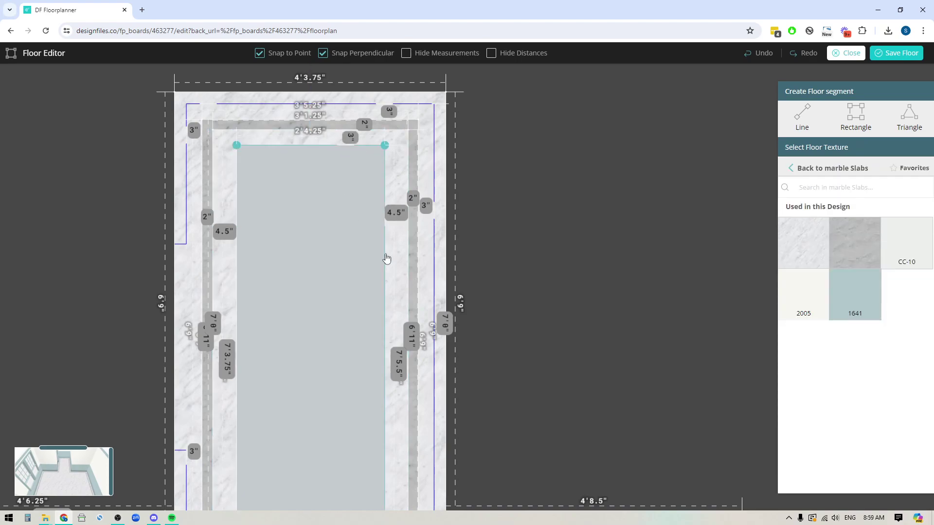
pyautogui.moveTo(385, 258); pyautogui.dragTo(396, 250)
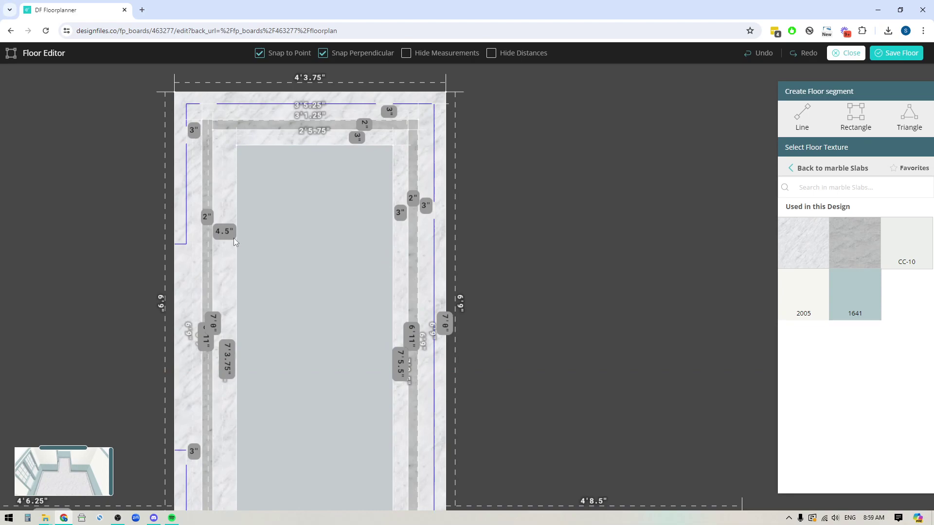
pyautogui.moveTo(233, 238); pyautogui.dragTo(228, 240)
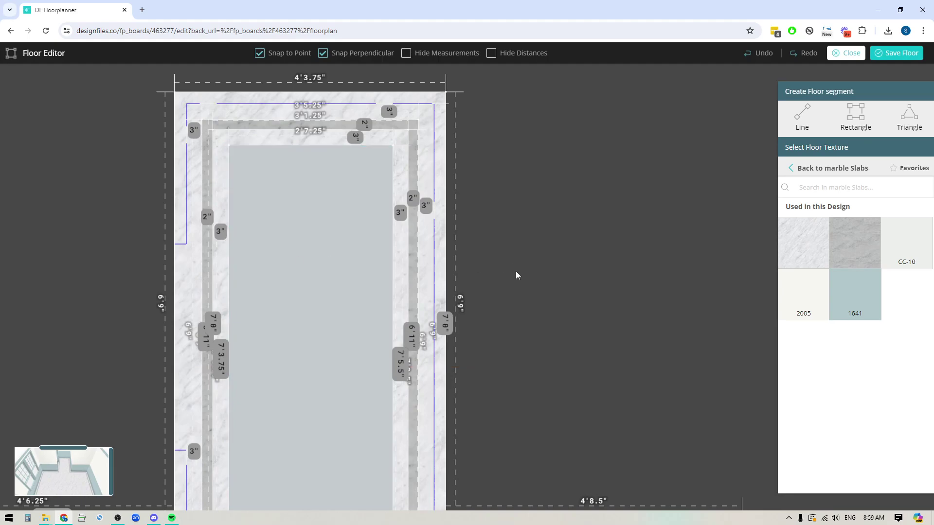
# Step: Narrow the inner white marble band to 3" along the main area's upper right and upper left edges
pyautogui.scroll(5, 567, 209)
pyautogui.moveTo(557, 334); pyautogui.dragTo(557, 299)
pyautogui.moveTo(117, 321); pyautogui.dragTo(117, 304)
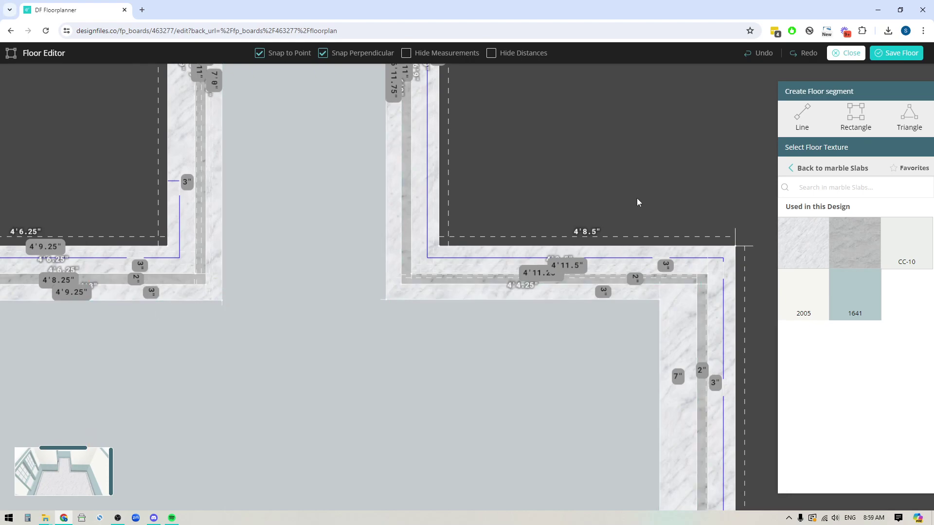
# Step: Narrow the inner white marble band to 3" on the main area's right side and bottom edge
pyautogui.moveTo(649, 243); pyautogui.dragTo(597, 144)
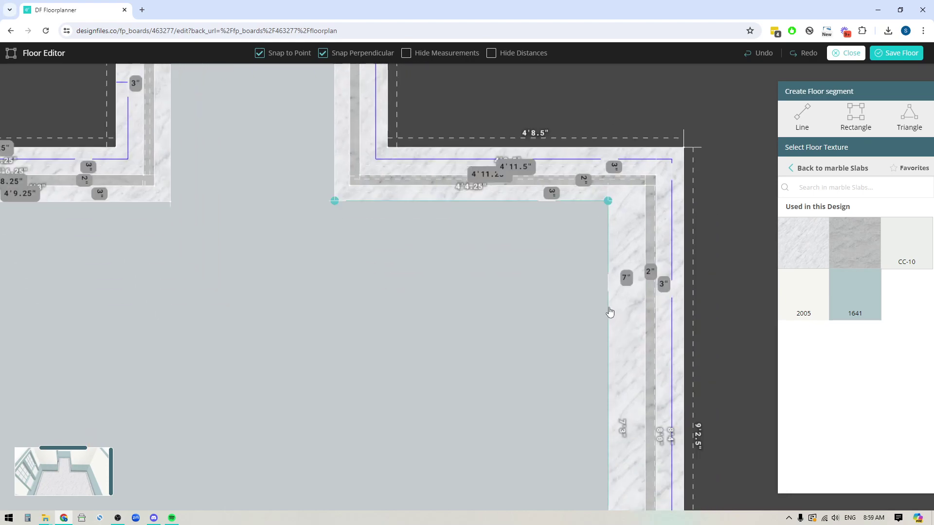
pyautogui.moveTo(610, 312); pyautogui.dragTo(630, 304)
pyautogui.scroll(-6, 719, 216)
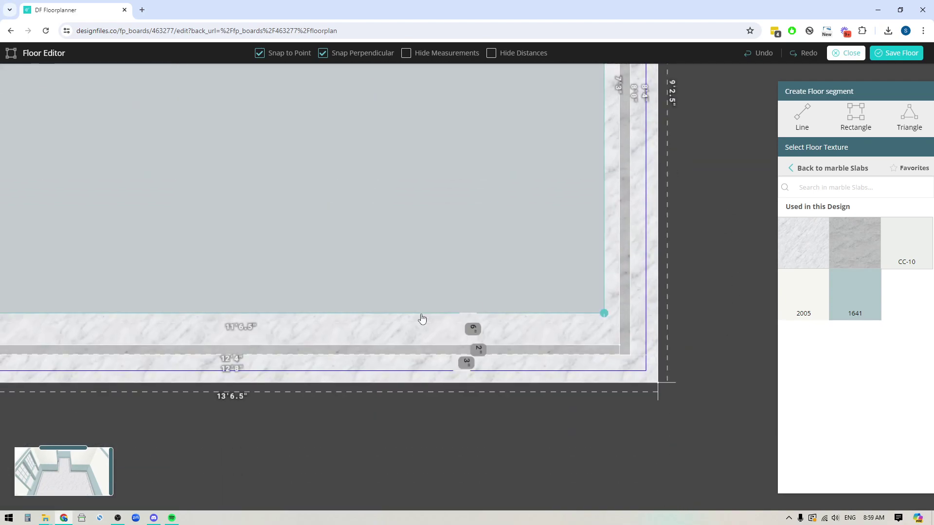
pyautogui.moveTo(421, 318); pyautogui.dragTo(424, 329)
# Step: Narrow the inner white marble band to 3" on the main area's left side
pyautogui.hscroll(-6, 404, 446)
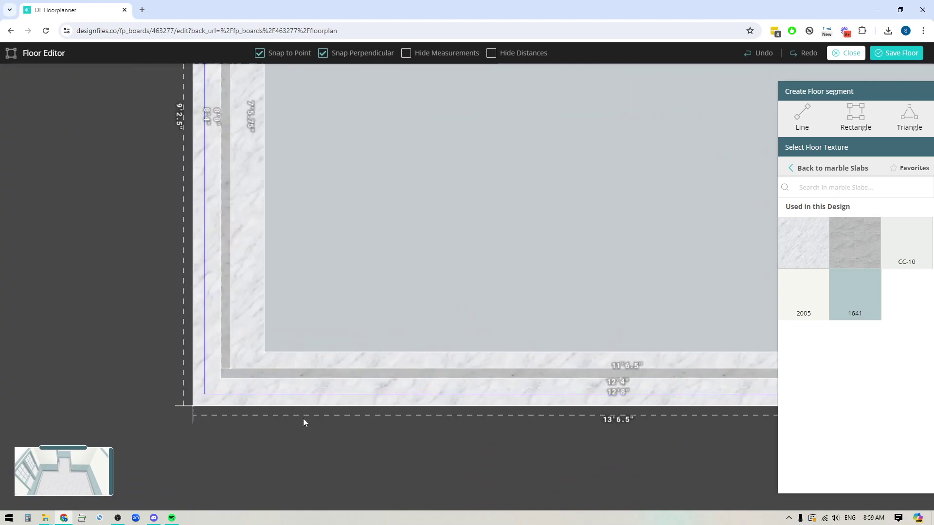
pyautogui.scroll(2, 173, 295)
pyautogui.hscroll(-1, 174, 296)
pyautogui.moveTo(340, 194); pyautogui.dragTo(321, 188)
pyautogui.scroll(5, 98, 267)
# Step: Apply the marble tile texture "Carrara marble floor tile texture seamless 14820" to the floor's central area
pyautogui.keyDown('ctrl'); pyautogui.scroll(-3, 363, 272); pyautogui.keyUp('ctrl')
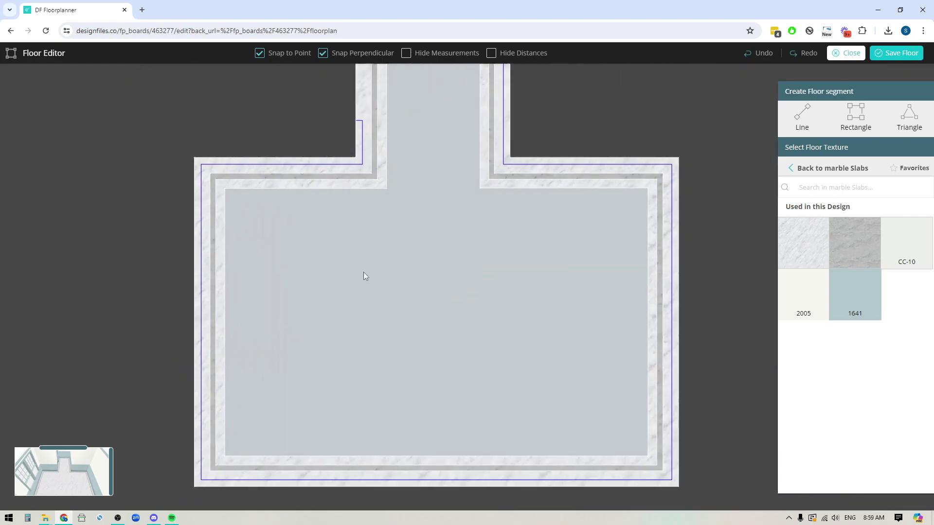
pyautogui.keyDown('ctrl'); pyautogui.scroll(-2, 696, 255); pyautogui.keyUp('ctrl')
pyautogui.moveTo(713, 233); pyautogui.dragTo(603, 176)
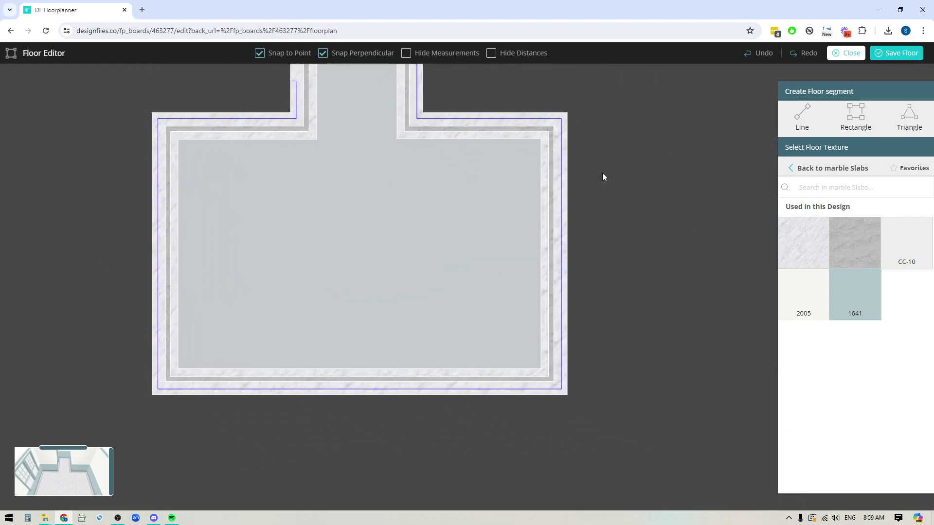
pyautogui.click(845, 174)
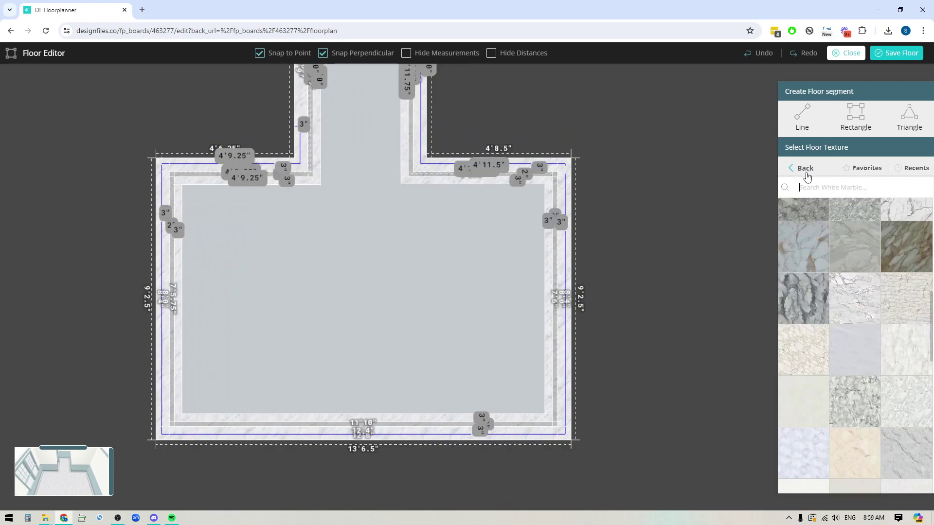
pyautogui.click(806, 174)
pyautogui.click(803, 170)
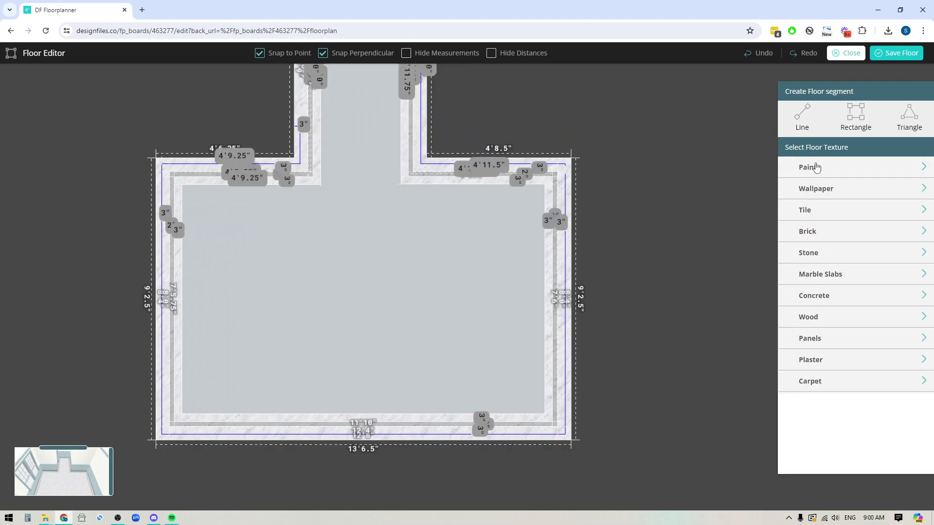
pyautogui.click(803, 210)
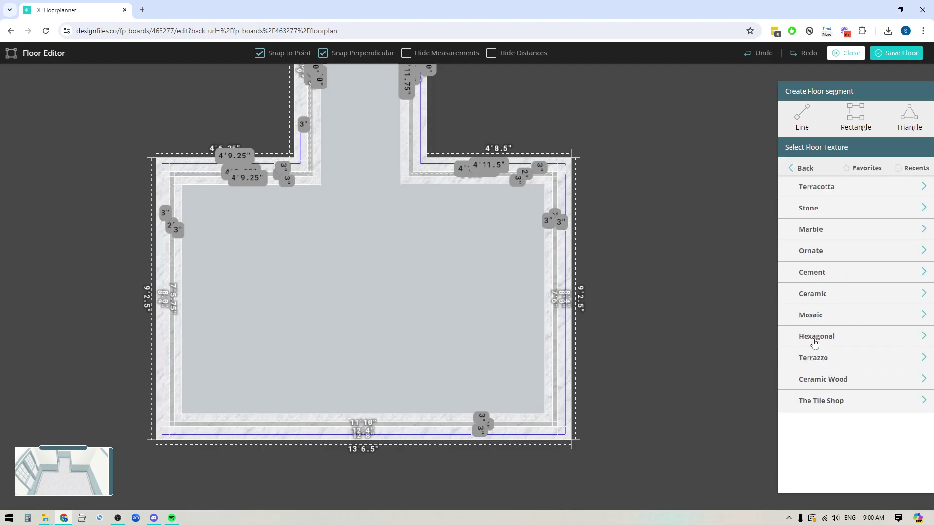
pyautogui.click(811, 231)
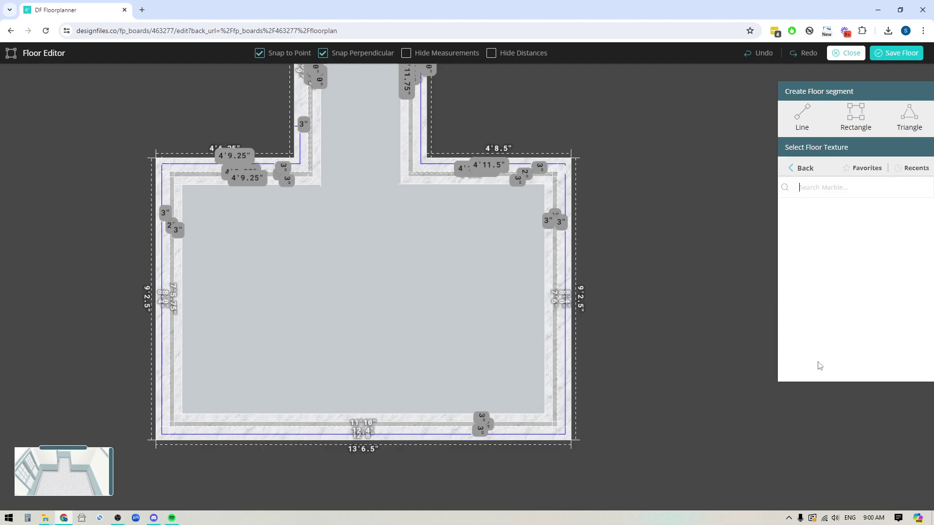
pyautogui.scroll(-3, 819, 364)
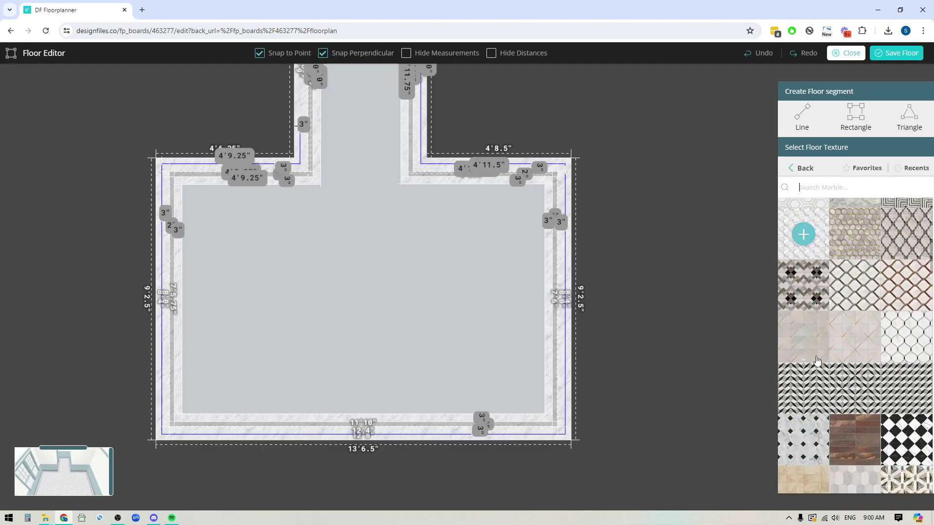
pyautogui.scroll(-3, 817, 360)
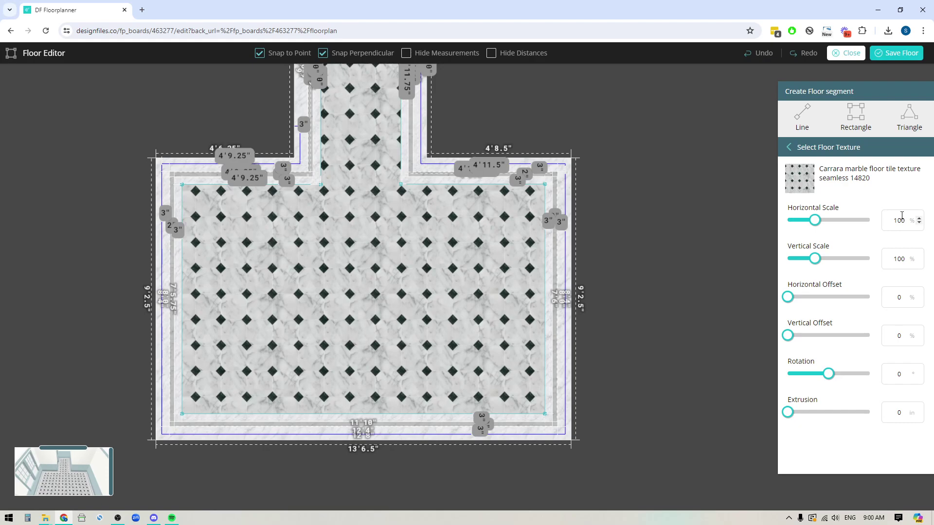
# Step: Reduce the central tile texture's horizontal and vertical scale to 0%
pyautogui.moveTo(815, 220); pyautogui.dragTo(787, 221)
pyautogui.moveTo(815, 258); pyautogui.dragTo(769, 258)
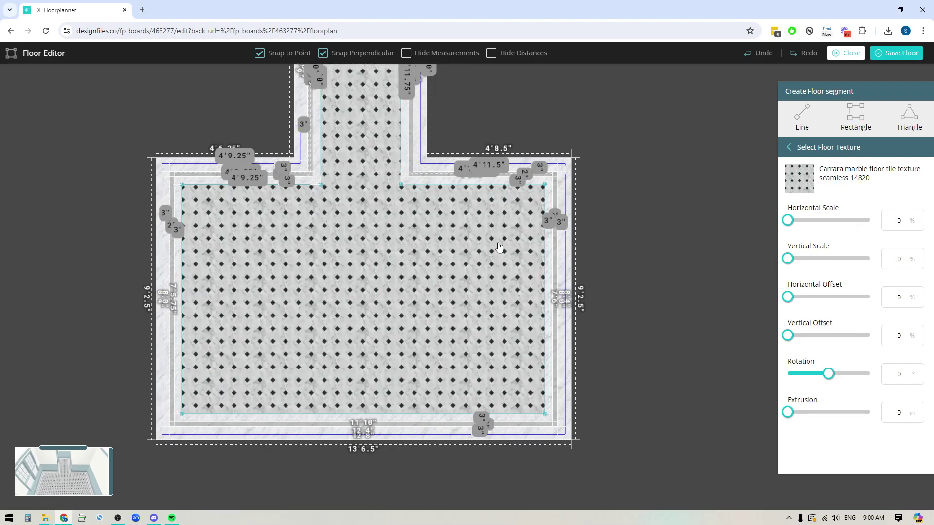
# Step: Set the central tile texture's horizontal offset to 8% to adjust the pattern's alignment within the neck
pyautogui.moveTo(659, 250); pyautogui.dragTo(654, 325)
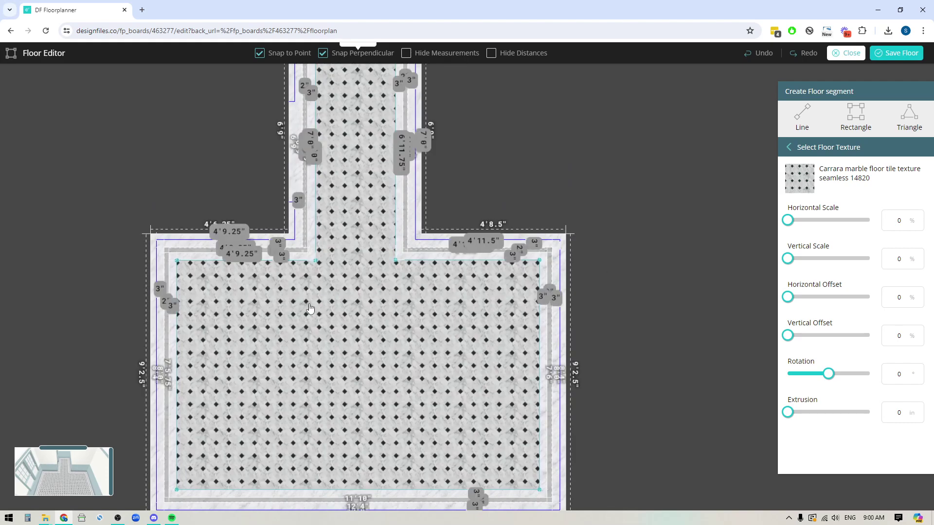
pyautogui.moveTo(530, 124); pyautogui.dragTo(532, 199)
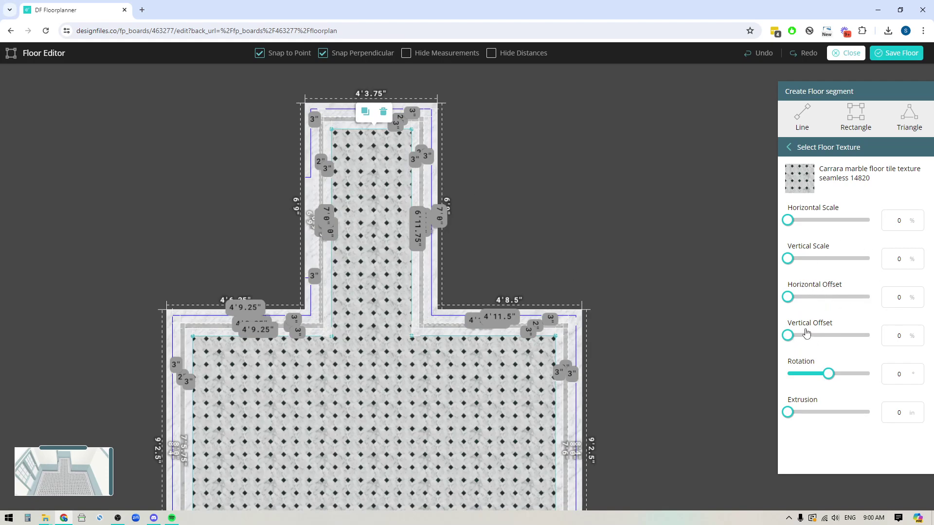
pyautogui.click(918, 295)
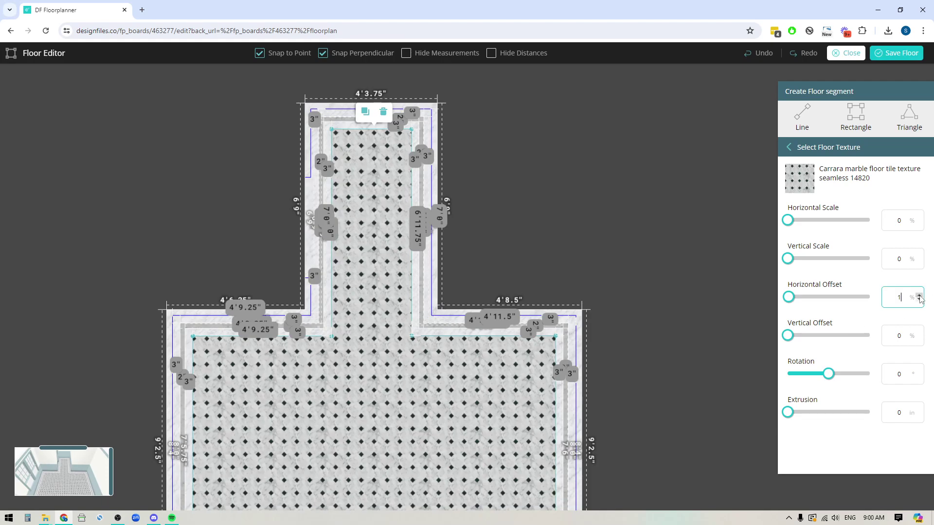
pyautogui.click(919, 295)
pyautogui.click(919, 295)
pyautogui.click(919, 295)
pyautogui.click(919, 295)
pyautogui.click(919, 295)
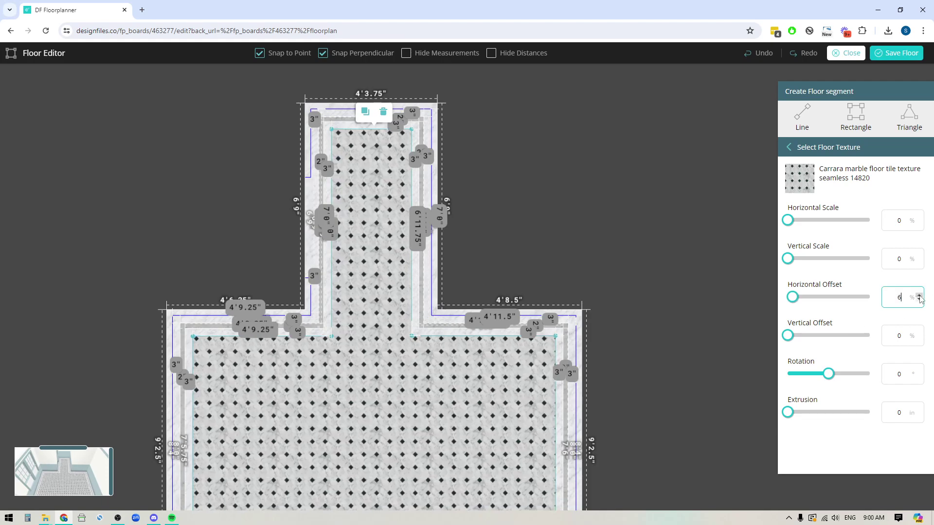
pyautogui.click(919, 295)
pyautogui.click(918, 295)
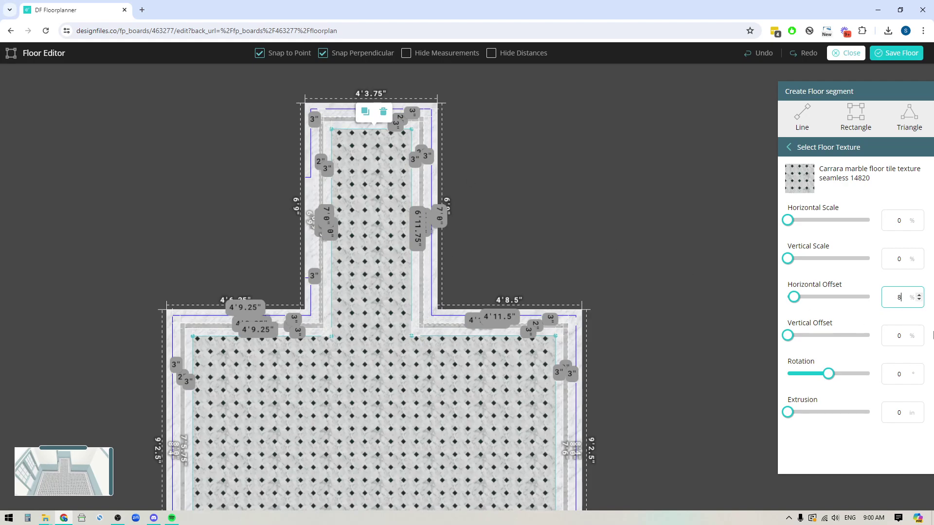
# Step: Set the central tile texture's vertical offset to 16% to adjust the pattern's alignment with the border
pyautogui.click(918, 334)
pyautogui.click(918, 333)
pyautogui.click(919, 333)
pyautogui.click(918, 333)
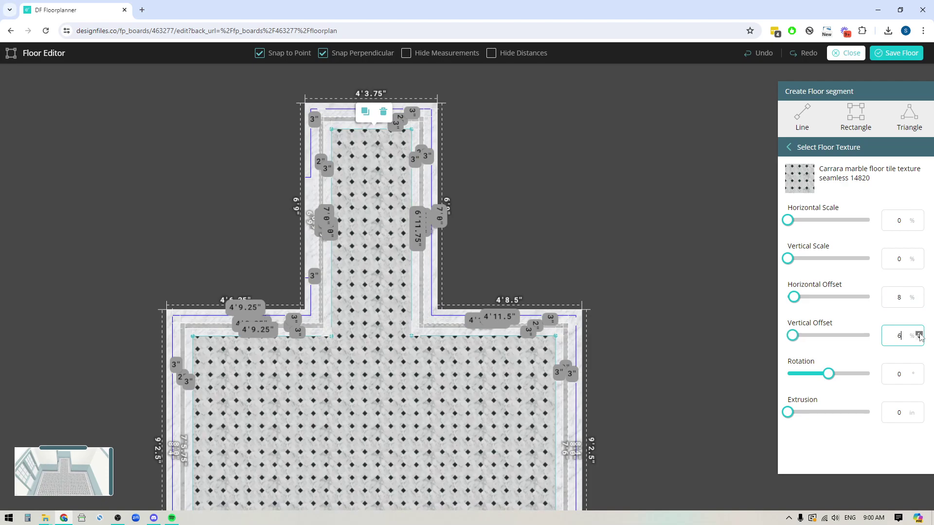
pyautogui.click(918, 333)
pyautogui.click(919, 334)
pyautogui.click(919, 333)
pyautogui.click(919, 333)
pyautogui.click(918, 333)
pyautogui.click(919, 333)
pyautogui.click(919, 334)
pyautogui.click(918, 333)
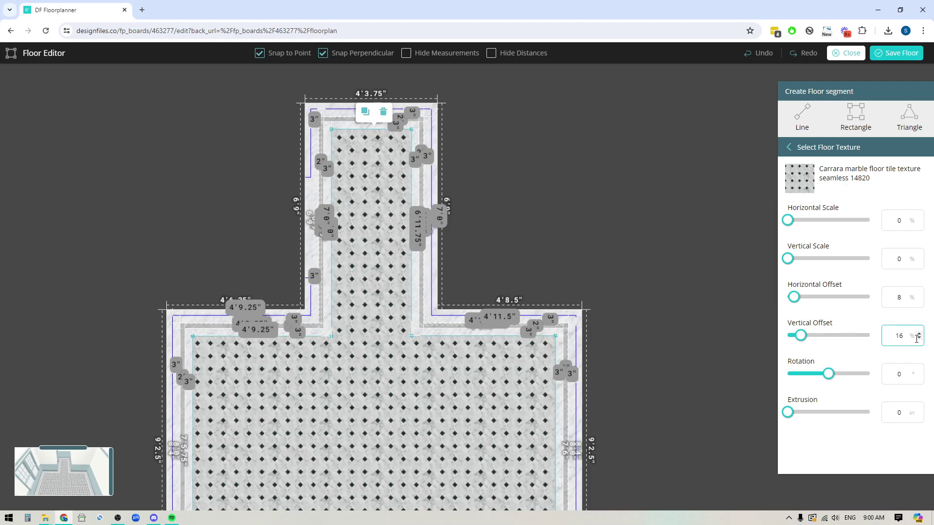
# Step: Save the floor and inspect the bordered marble tile floor from different angles in the 3D perspective
pyautogui.click(900, 53)
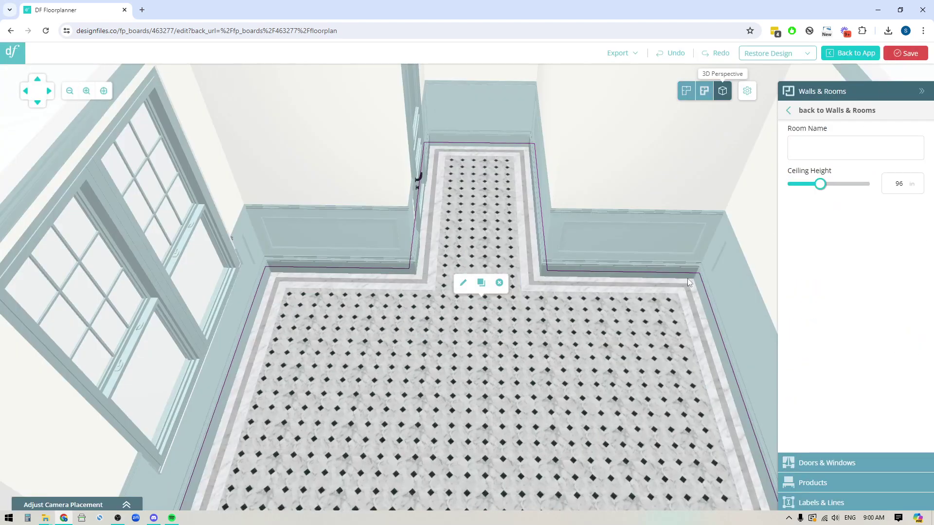
pyautogui.moveTo(544, 380); pyautogui.dragTo(504, 376)
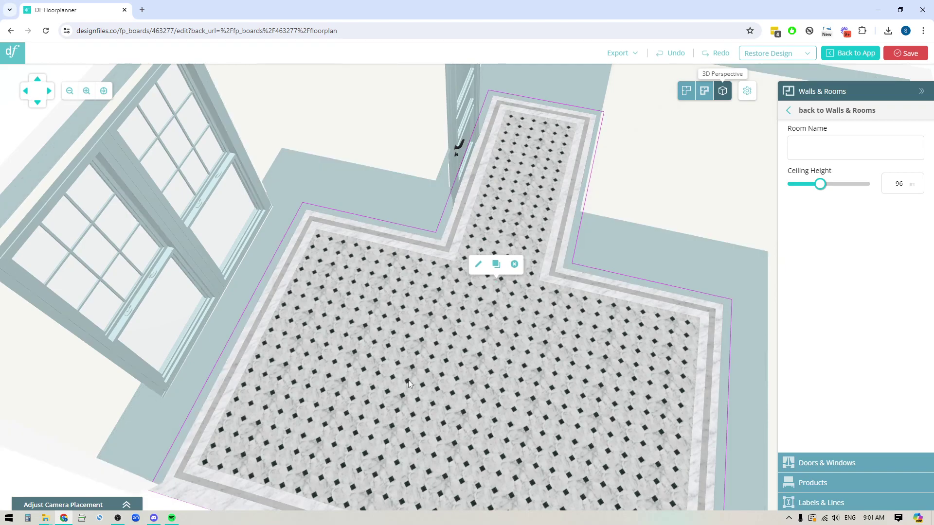
pyautogui.moveTo(410, 384); pyautogui.dragTo(444, 377)
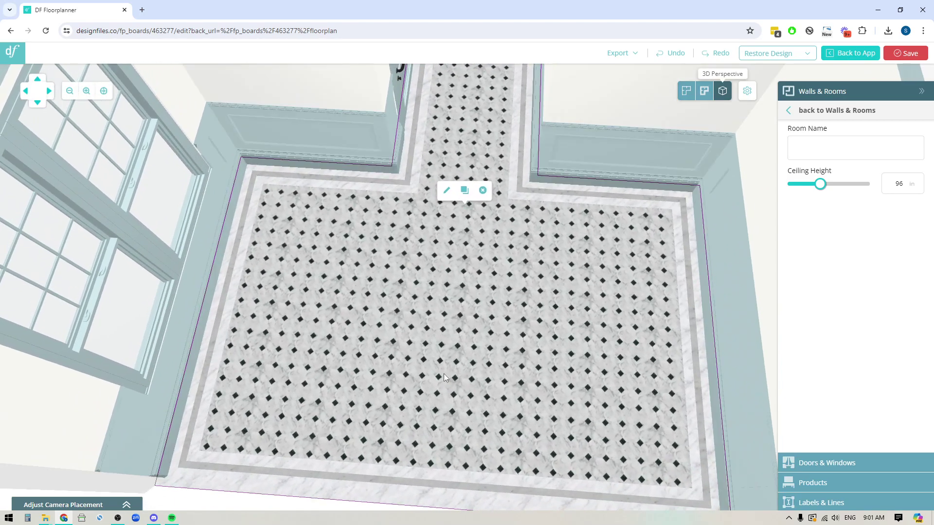